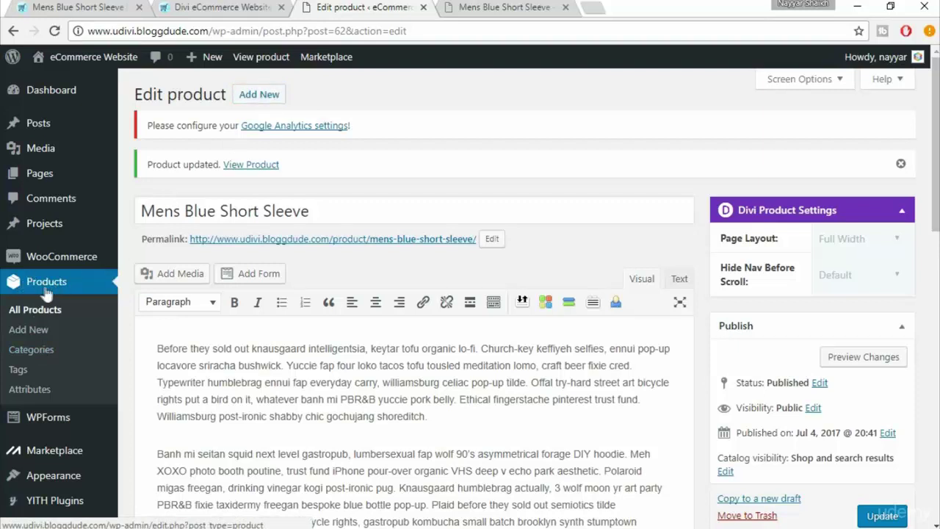
# Open a blank Add New product page, then go back to the storefront tab.
pyautogui.click(38, 335)
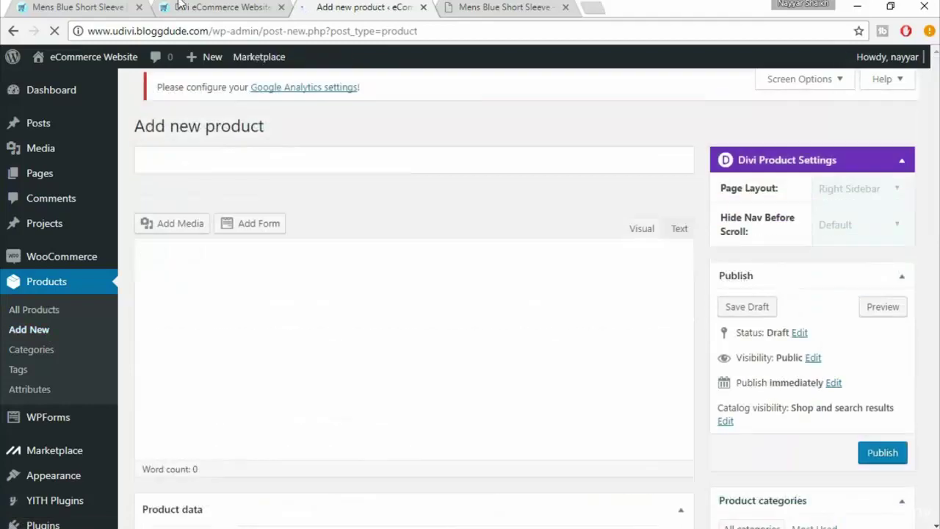
pyautogui.hotkey('ctrl', '1')
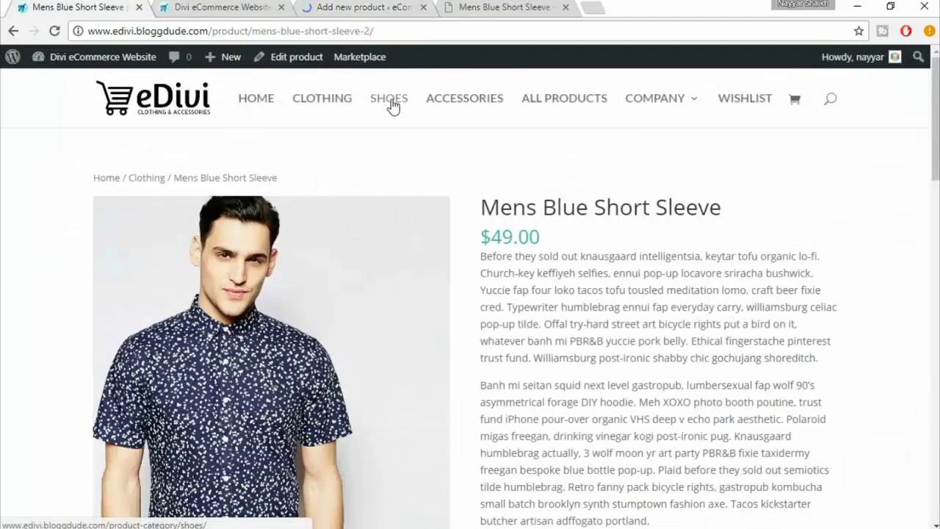
# Open Mens Blue Shoes from the storefront's SHOES category and copy its title.
pyautogui.click(387, 103)
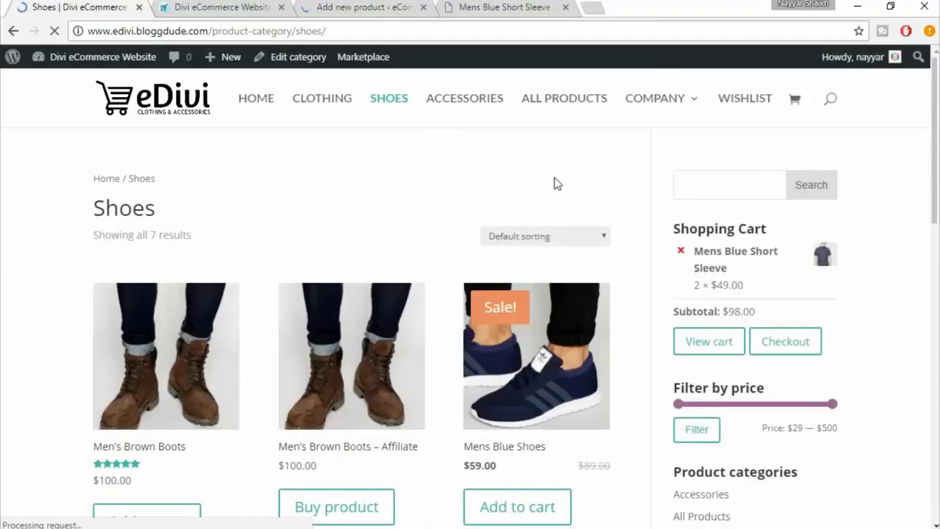
pyautogui.scroll(-1, 566, 243)
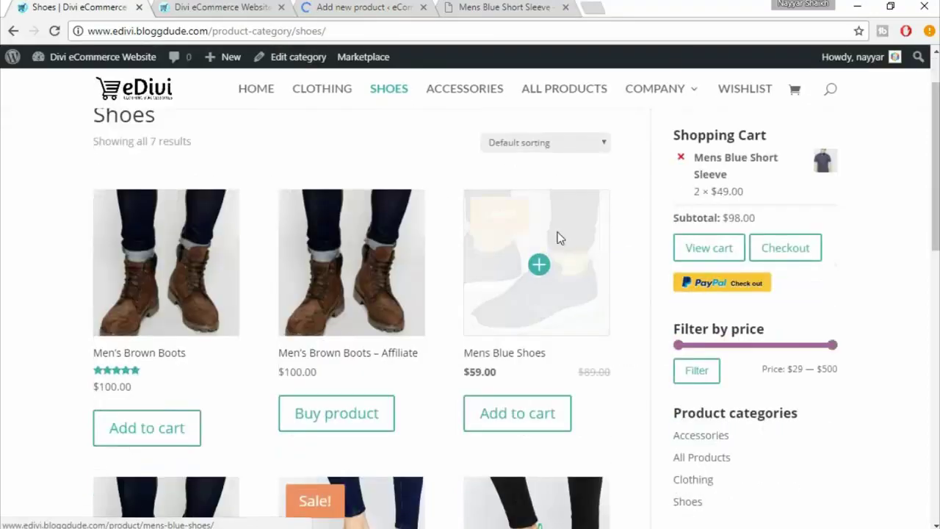
pyautogui.click(575, 238)
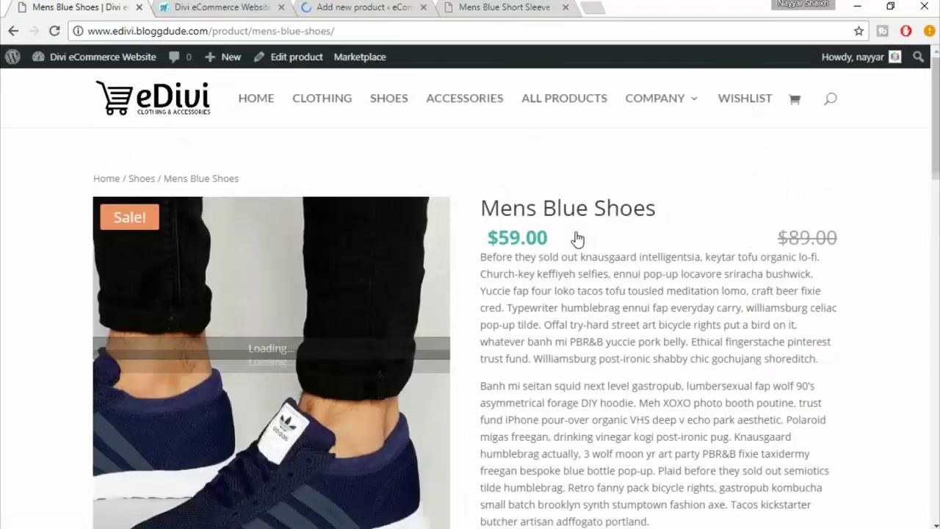
pyautogui.moveTo(659, 207); pyautogui.dragTo(481, 207)
pyautogui.hotkey('ctrl', 'c')
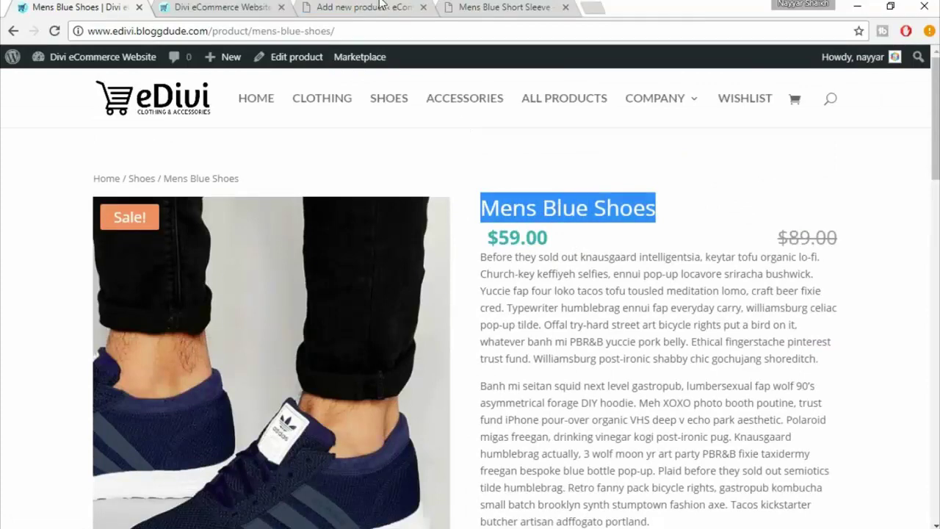
pyautogui.click(345, 8)
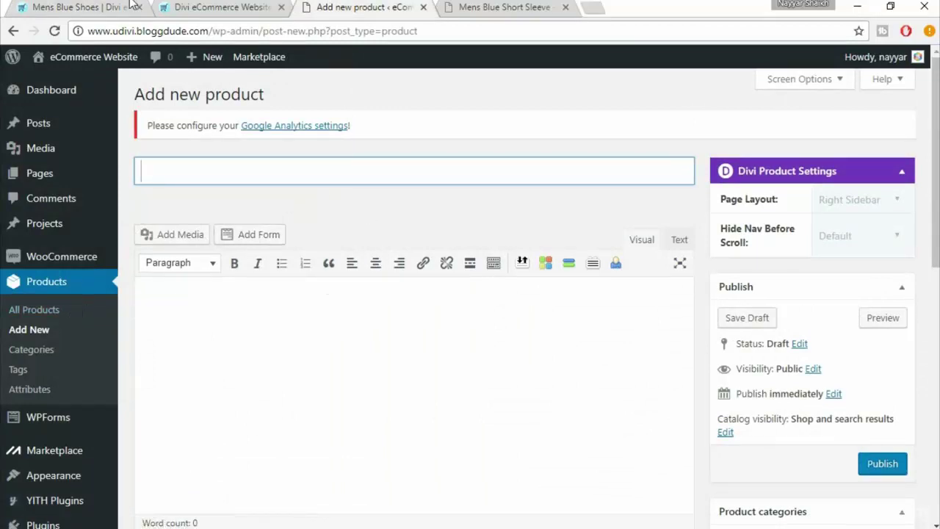
pyautogui.click(103, 7)
pyautogui.scroll(-1, 523, 297)
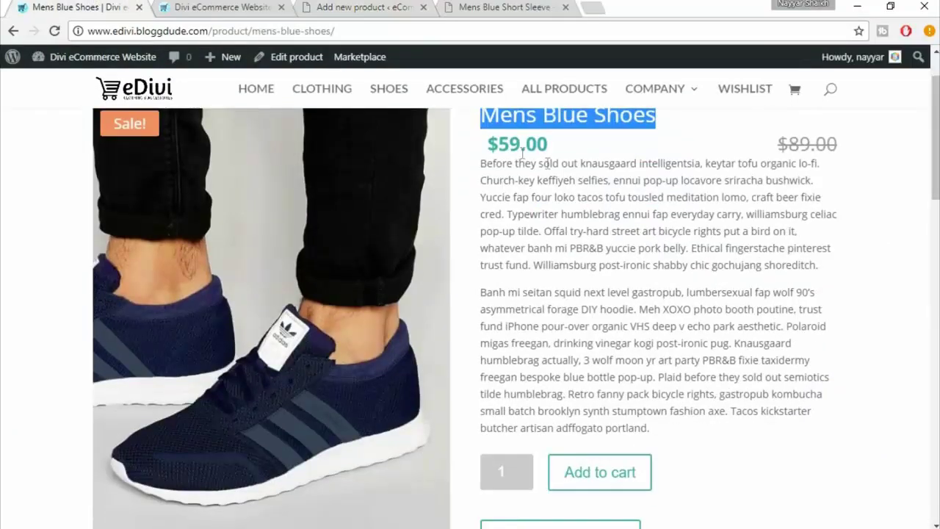
pyautogui.scroll(-5, 690, 318)
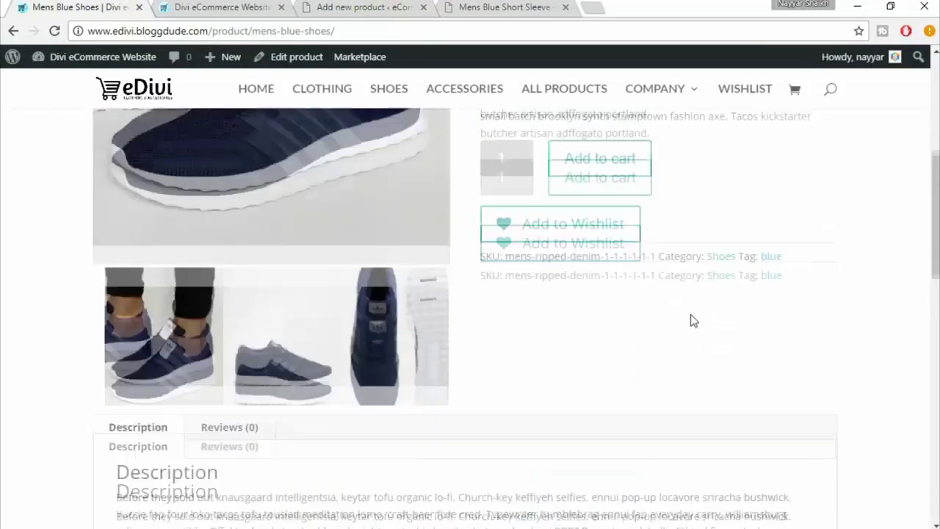
pyautogui.scroll(7, 698, 357)
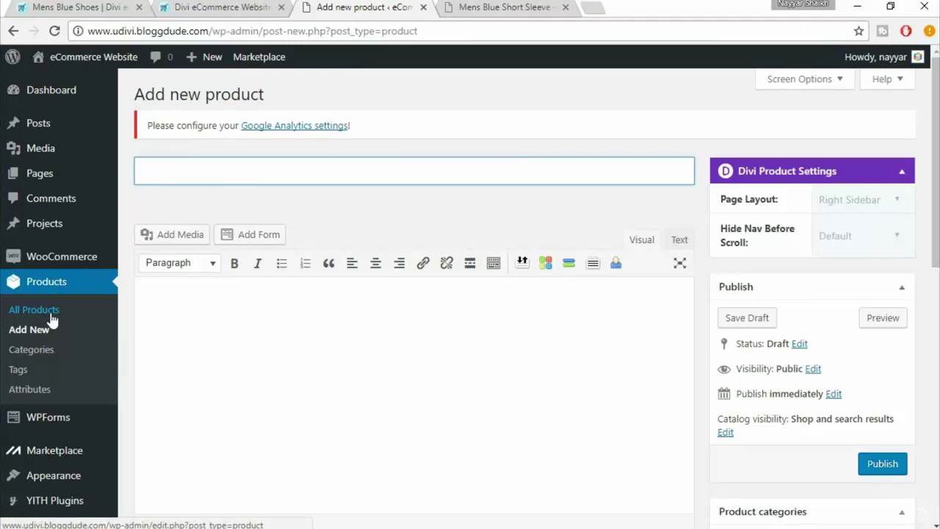
# Duplicate Mens Blue Short Sleeve from All Products and paste 'Mens Blue Shoes' as its title.
pyautogui.click(50, 312)
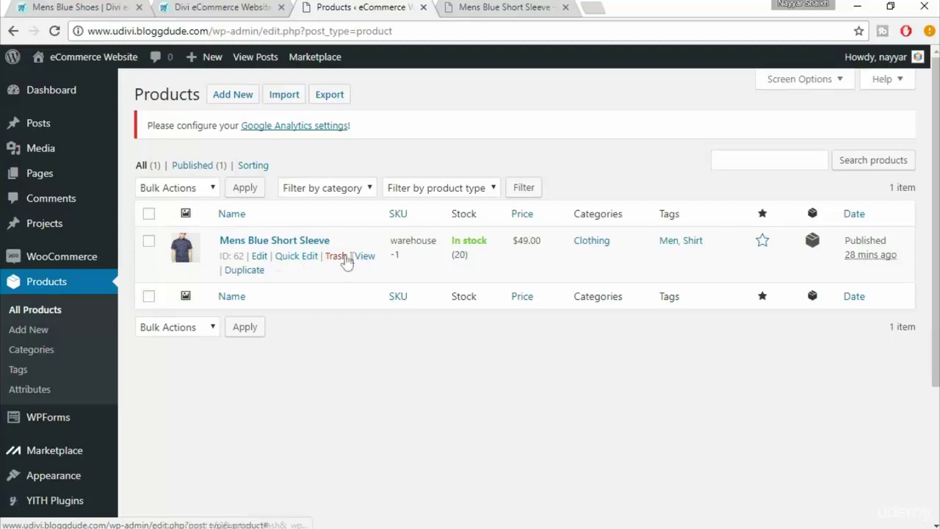
pyautogui.click(242, 270)
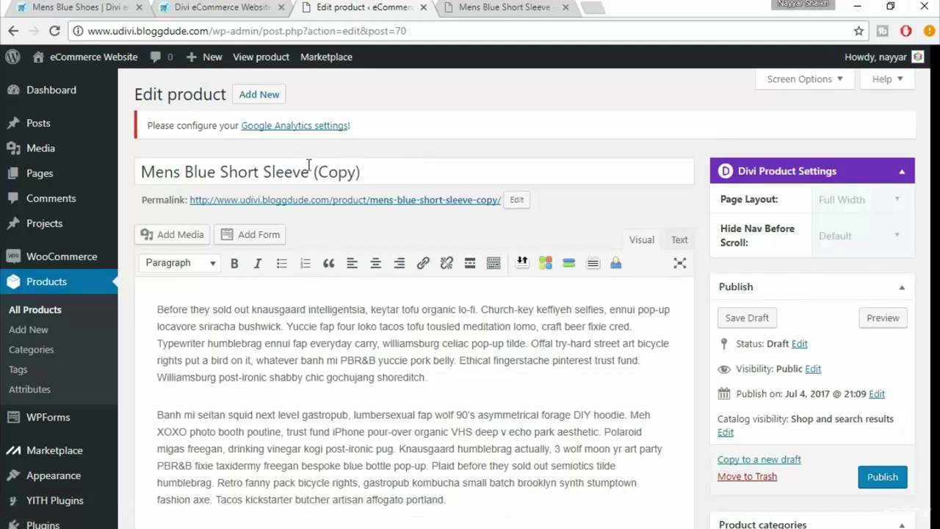
pyautogui.moveTo(367, 173); pyautogui.dragTo(133, 151)
pyautogui.hotkey('ctrl', 'v')
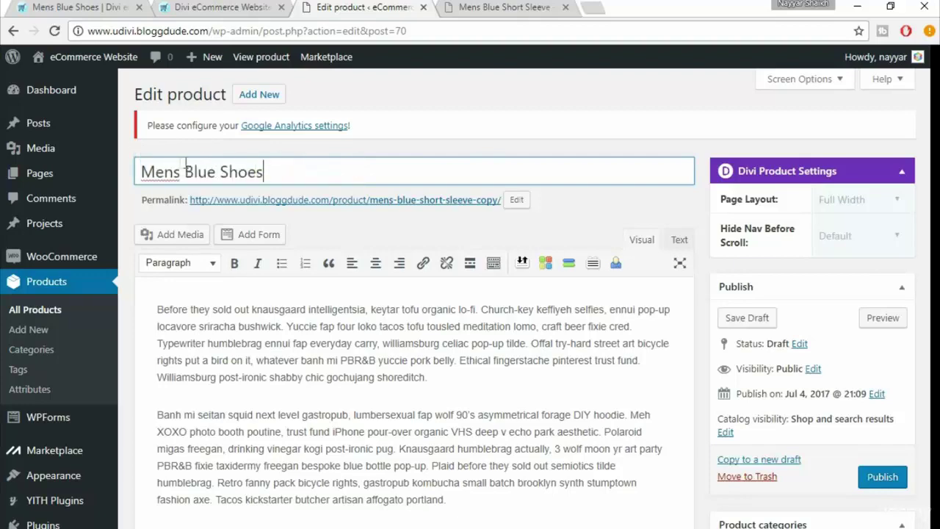
pyautogui.click(247, 7)
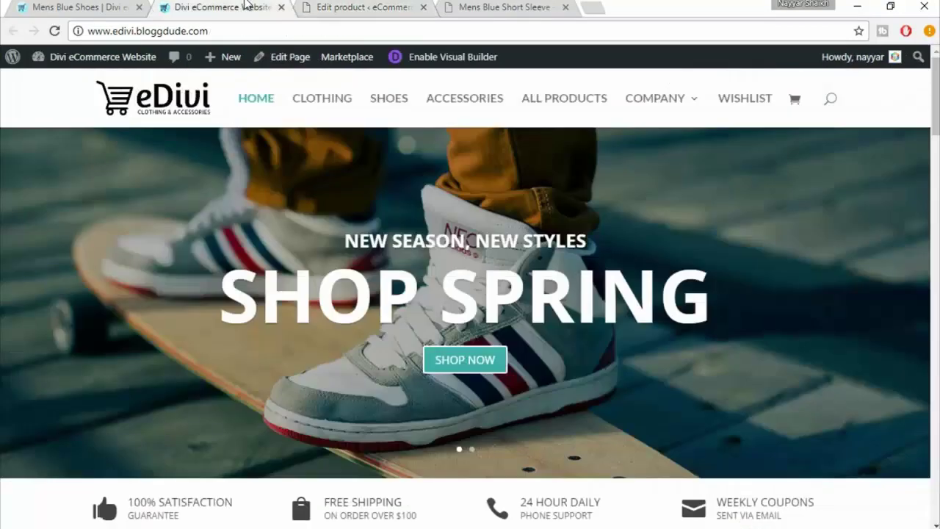
pyautogui.click(85, 7)
pyautogui.click(580, 236)
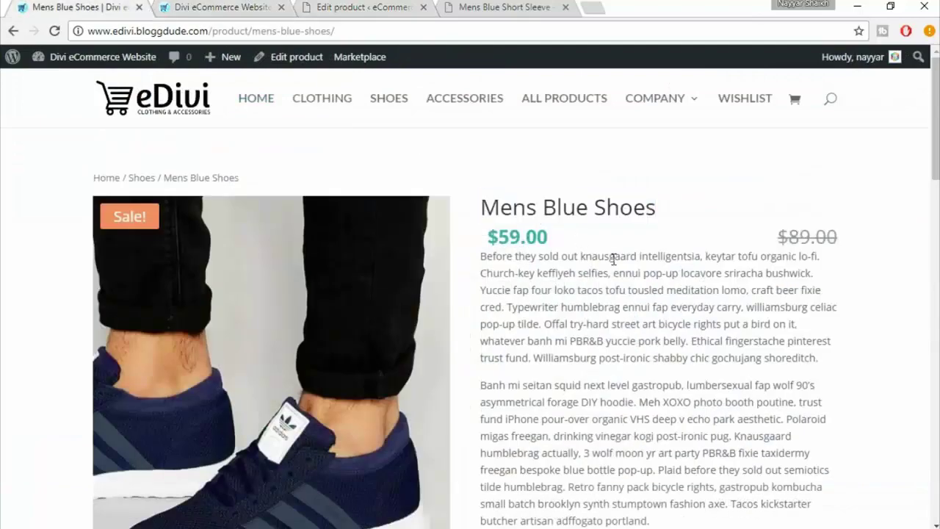
pyautogui.click(328, 6)
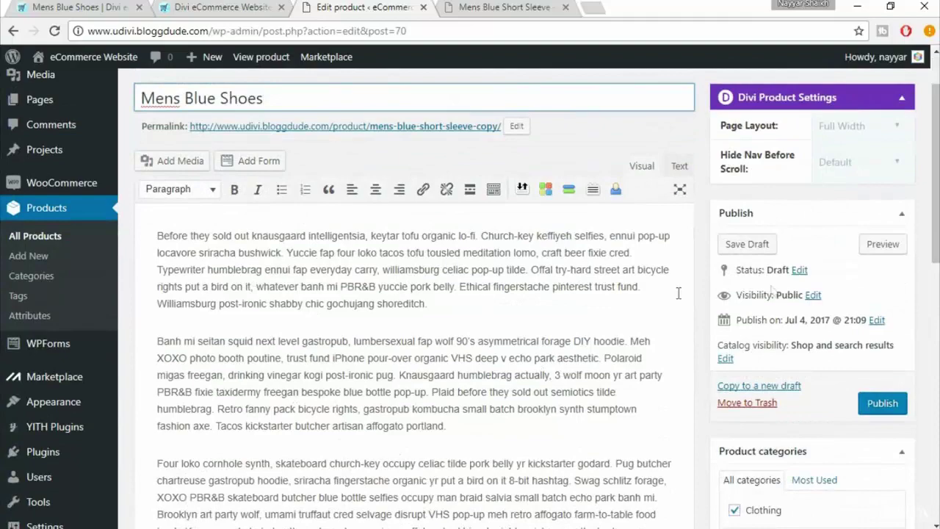
# Replace the Clothing category with a newly created Shoes category.
pyautogui.scroll(-4, 738, 309)
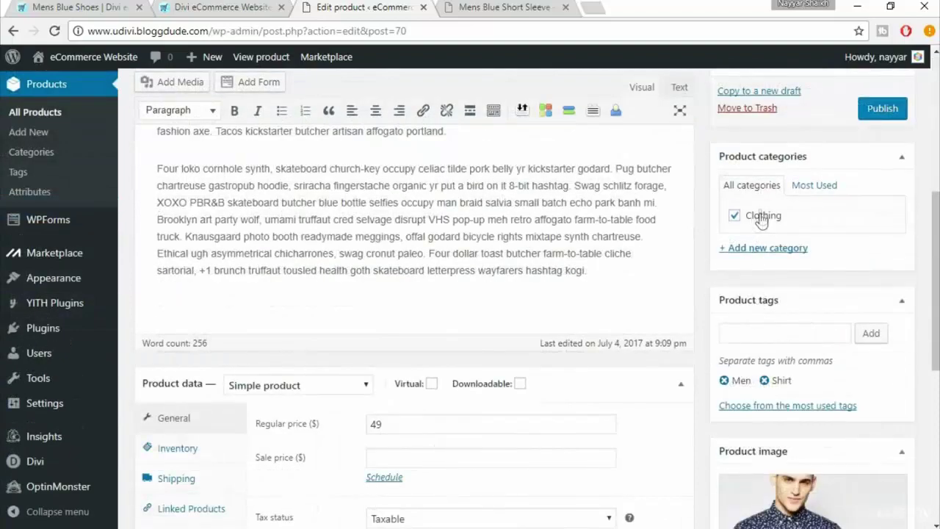
pyautogui.click(765, 218)
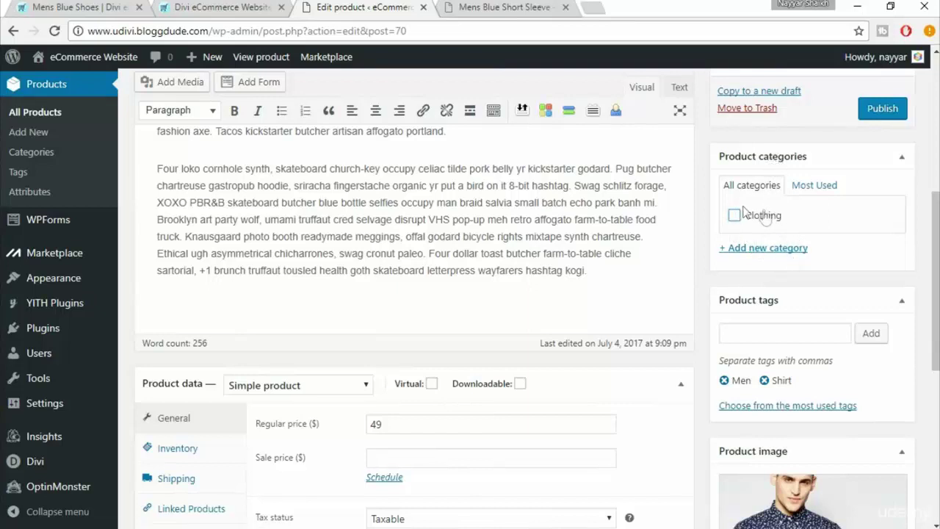
pyautogui.click(771, 248)
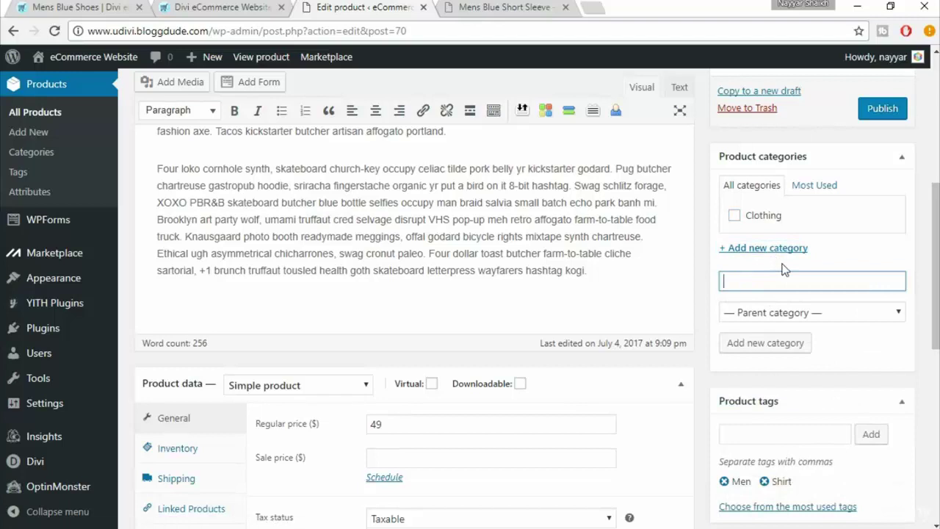
pyautogui.write('Shoes')
pyautogui.click(780, 346)
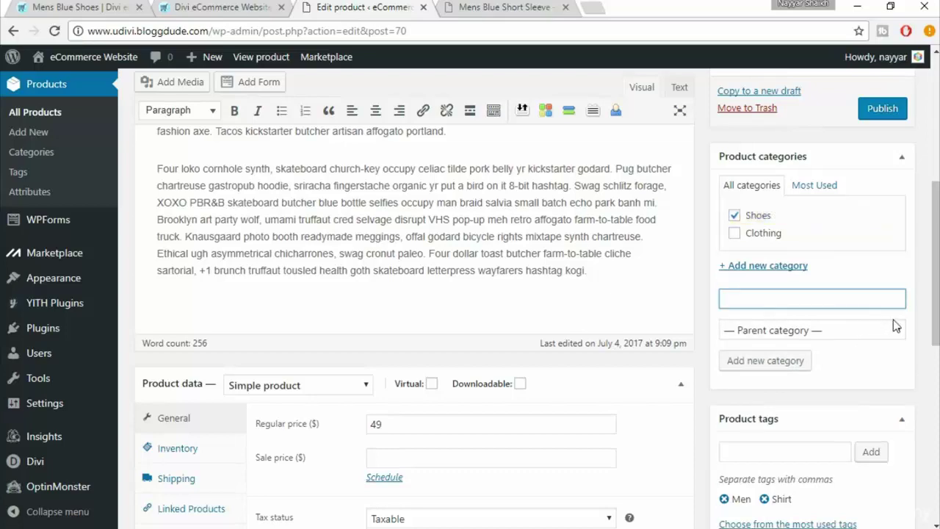
# Replace the Shirt product tag with a Shoes tag.
pyautogui.scroll(-1, 893, 319)
pyautogui.scroll(-1, 893, 319)
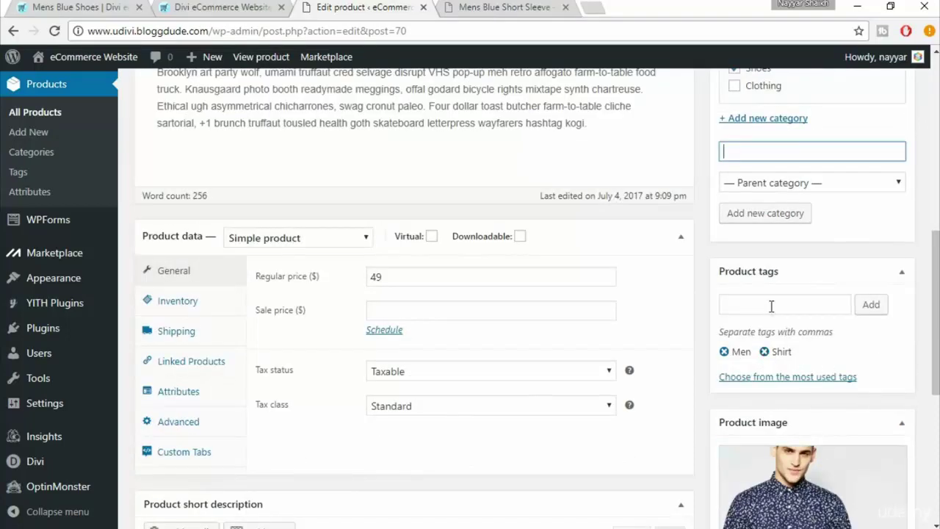
pyautogui.click(765, 354)
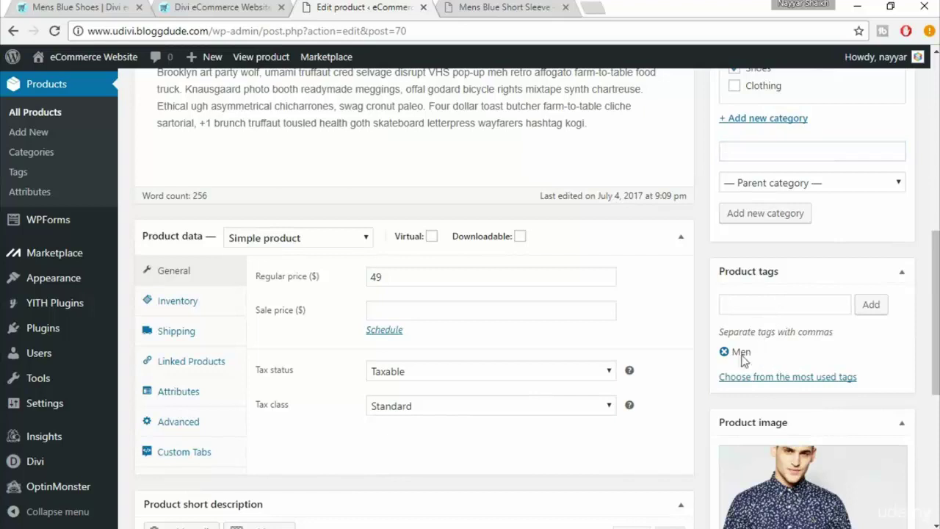
pyautogui.click(751, 309)
pyautogui.write('Shoes')
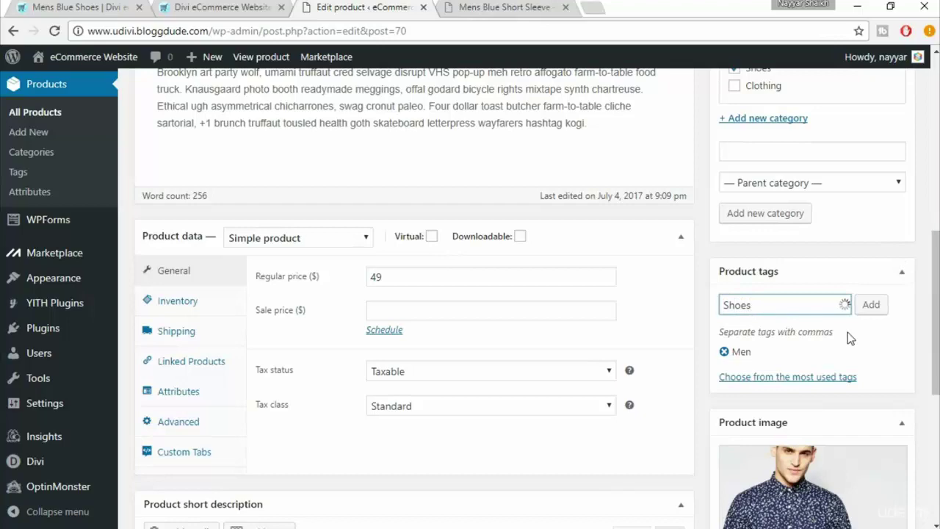
pyautogui.click(873, 307)
# Set the regular price to 100 and remove the shirt product image.
pyautogui.scroll(-2, 888, 330)
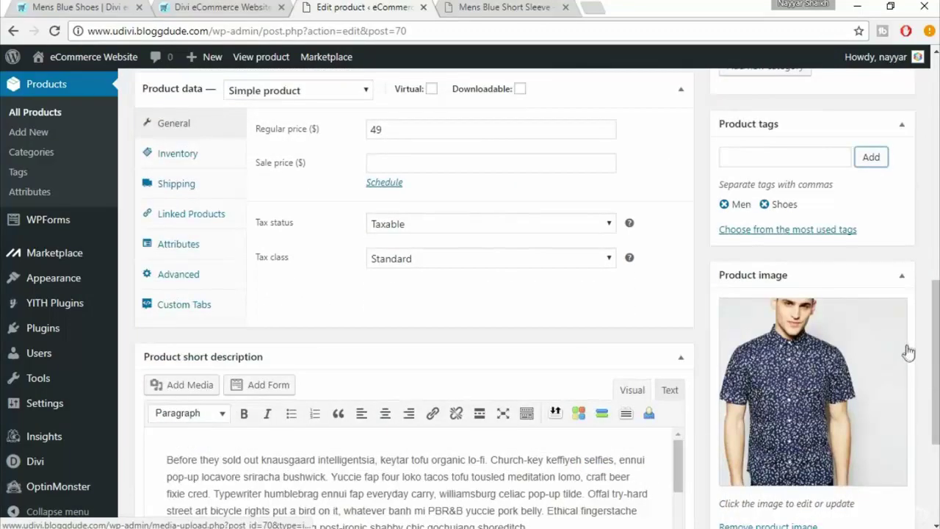
pyautogui.scroll(1, 908, 353)
pyautogui.moveTo(399, 199); pyautogui.dragTo(348, 203)
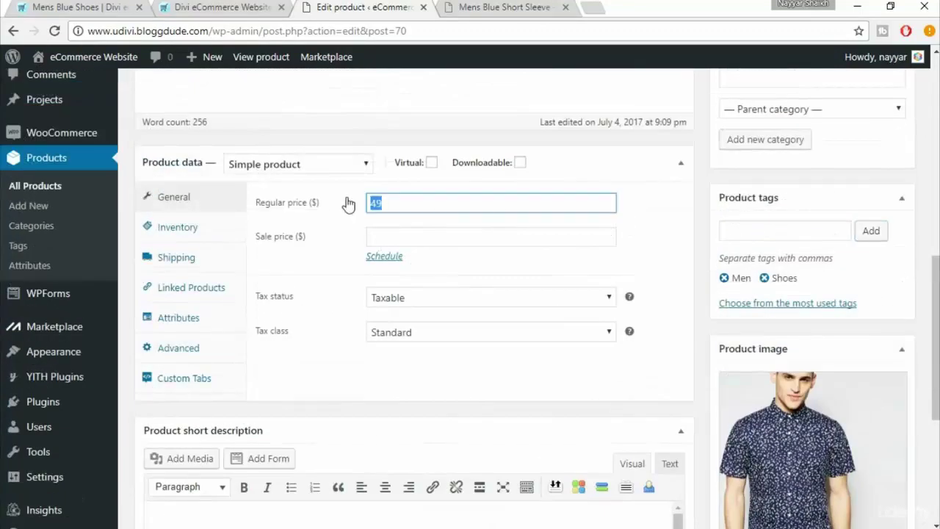
pyautogui.write('100')
pyautogui.scroll(-3, 875, 267)
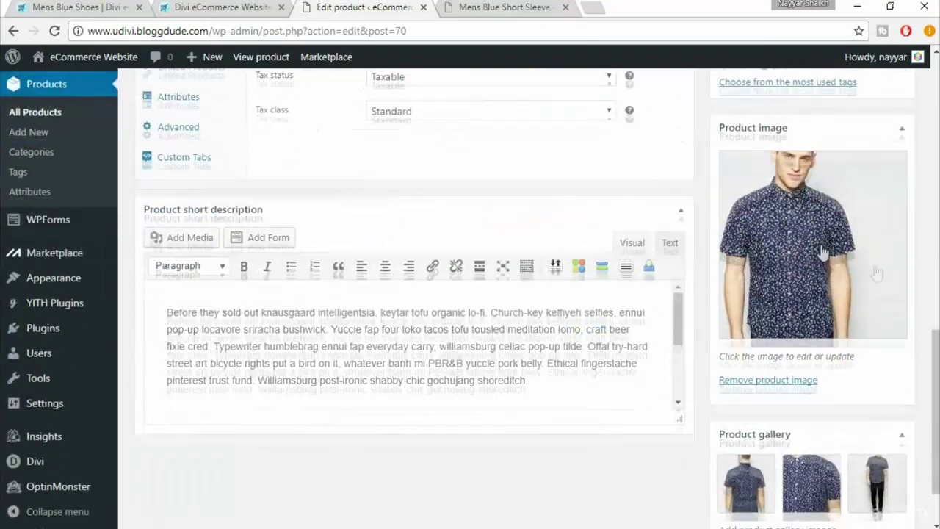
pyautogui.click(776, 383)
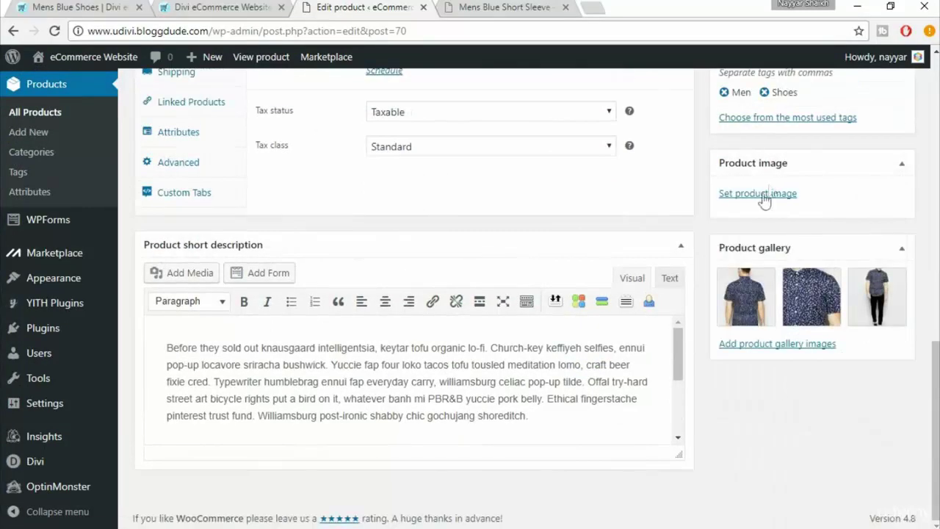
# Upload Mens-Blue-Shoes.jpg from Product Images > Shoes and set it as the product image.
pyautogui.click(756, 194)
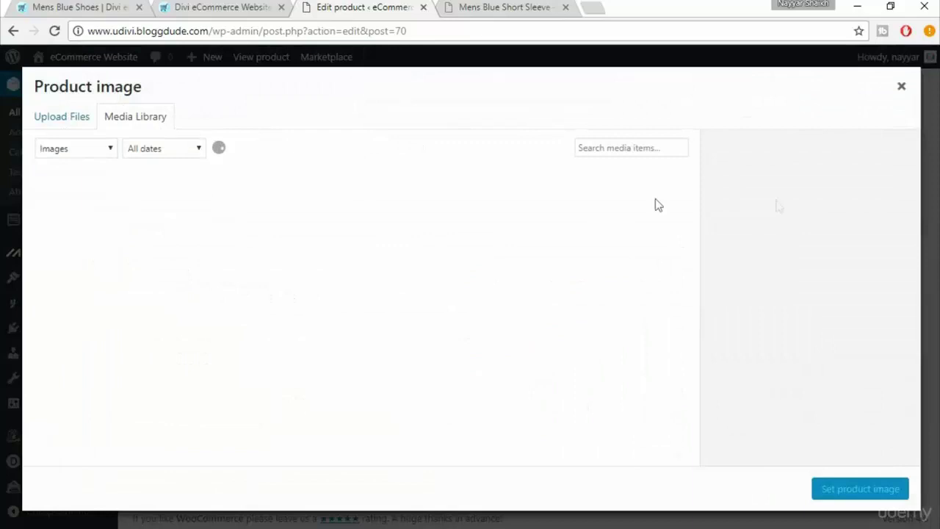
pyautogui.click(72, 116)
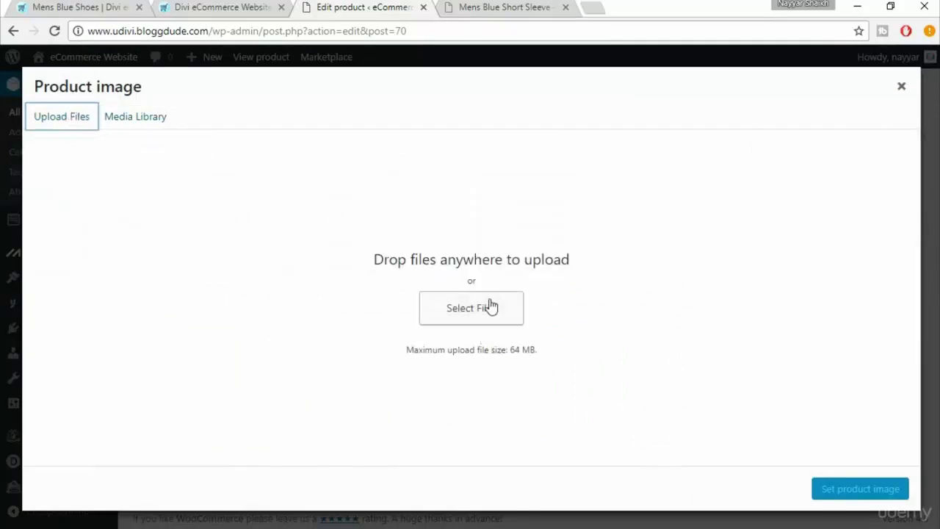
pyautogui.click(491, 306)
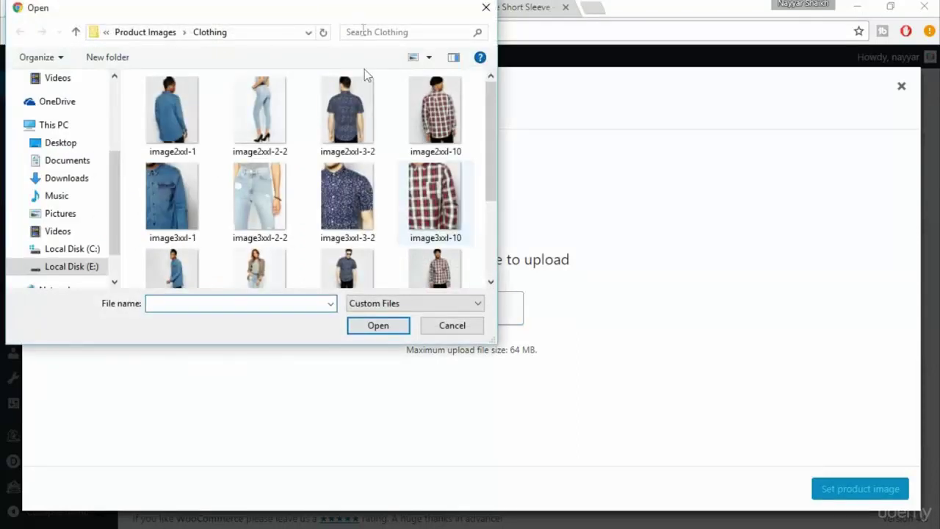
pyautogui.click(153, 32)
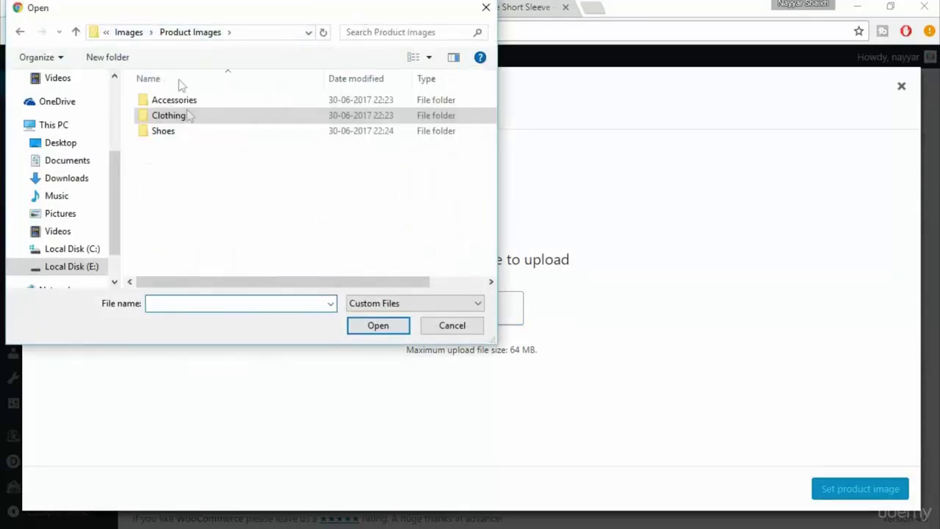
pyautogui.doubleClick(163, 132)
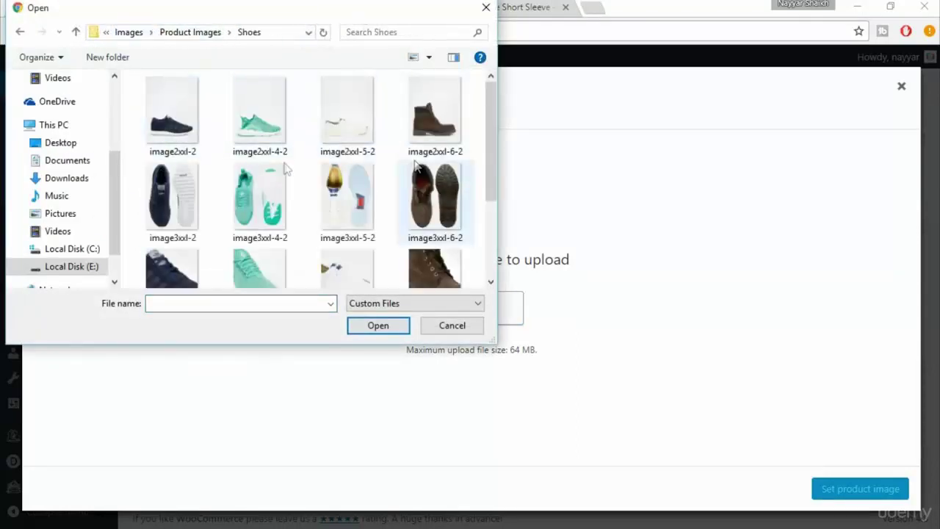
pyautogui.scroll(-2, 170, 136)
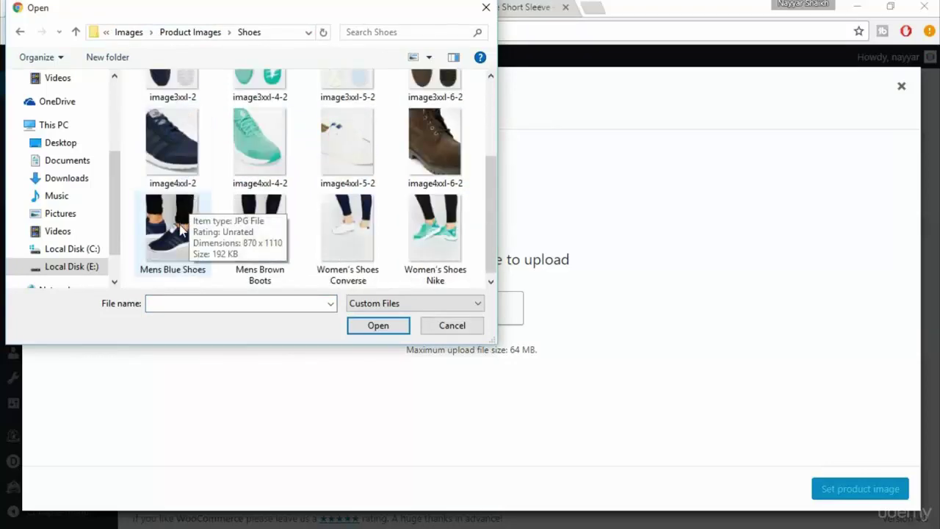
pyautogui.click(178, 226)
pyautogui.click(361, 325)
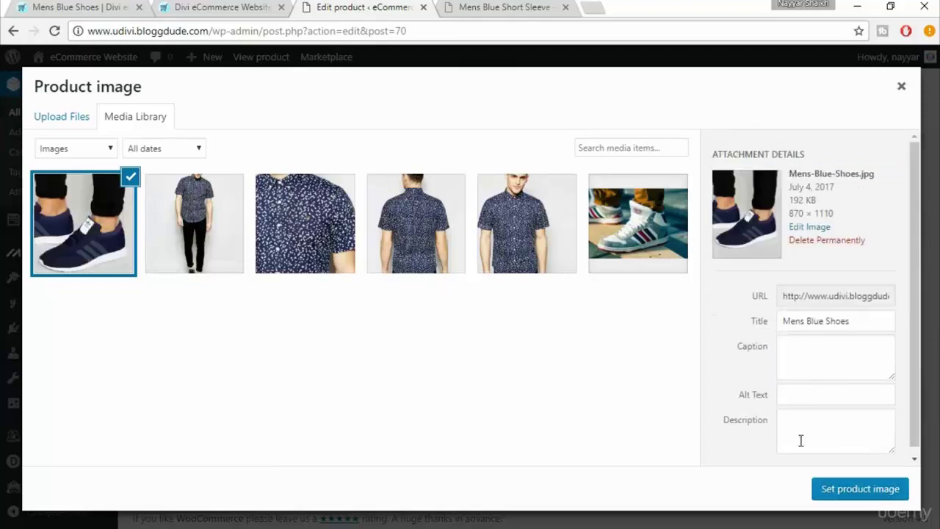
pyautogui.click(826, 489)
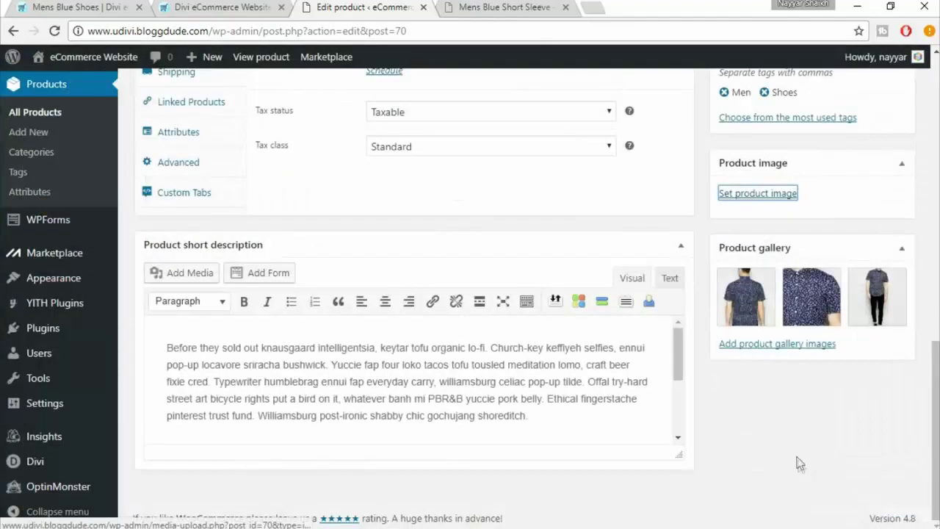
# Remove the three shirt photos from the product gallery.
pyautogui.scroll(-2, 859, 386)
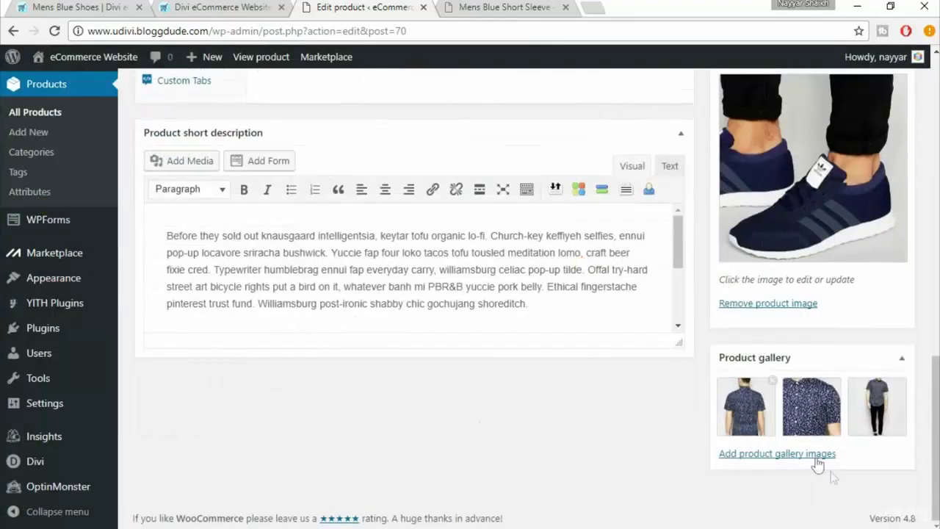
pyautogui.click(771, 381)
pyautogui.click(771, 381)
pyautogui.click(771, 381)
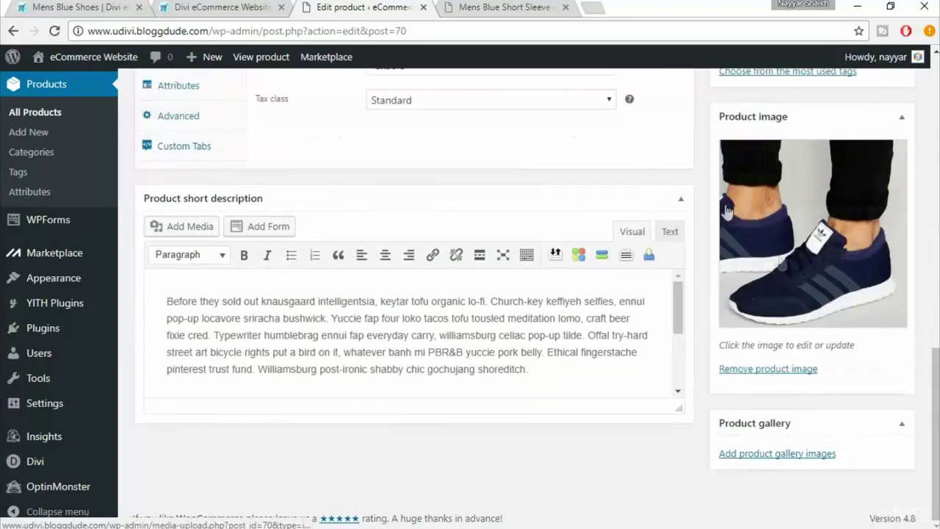
# Upload the image2xxl-2, image3xxl-2 and image4xxl-2 shoe photos and add them to the gallery.
pyautogui.click(784, 454)
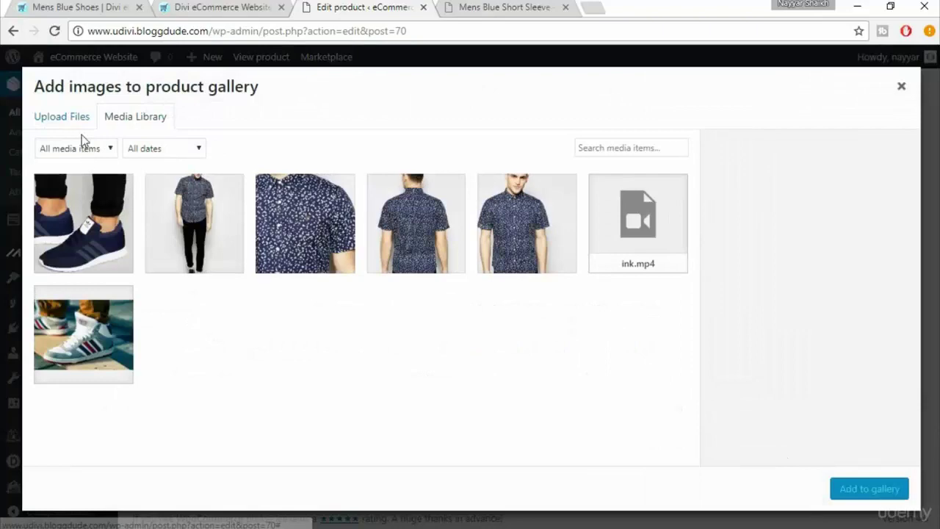
pyautogui.click(70, 120)
pyautogui.click(471, 312)
pyautogui.click(179, 136)
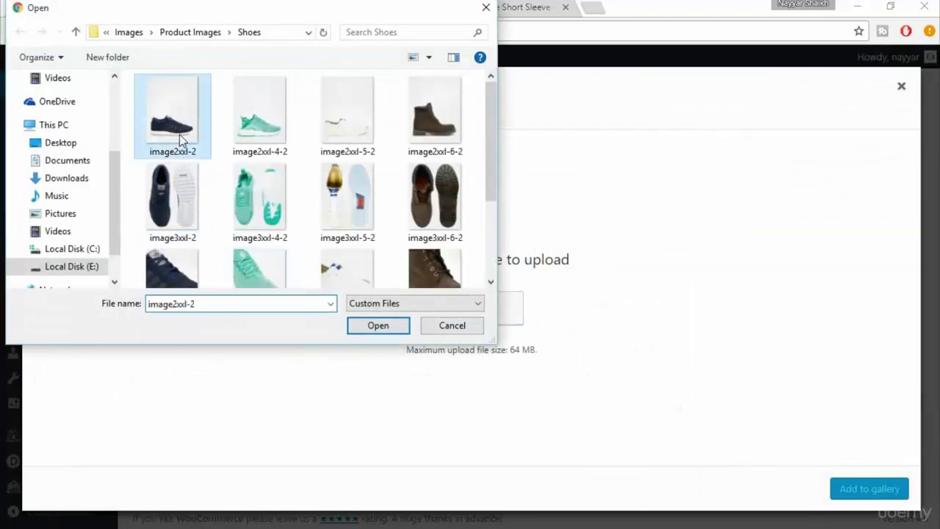
pyautogui.keyDown('ctrl'); pyautogui.click(176, 200); pyautogui.keyUp('ctrl')
pyautogui.keyDown('ctrl'); pyautogui.click(172, 268); pyautogui.keyUp('ctrl')
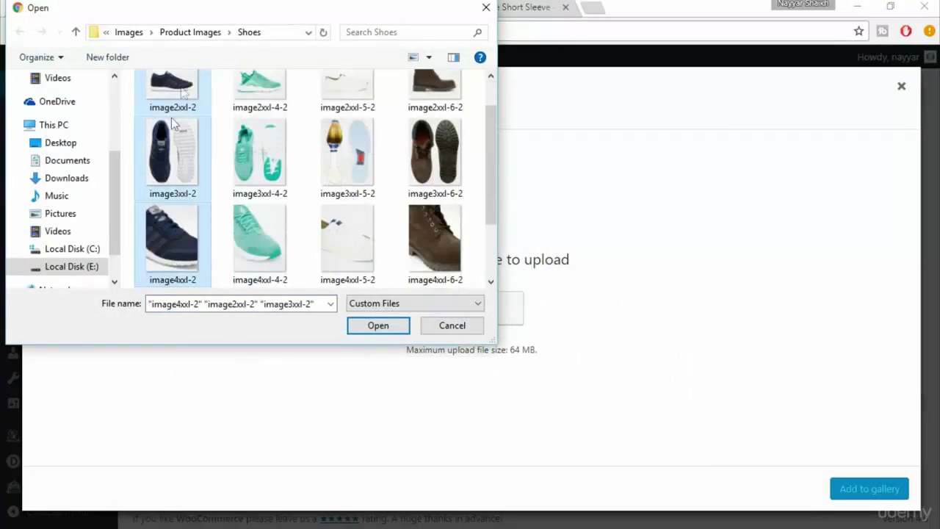
pyautogui.click(378, 325)
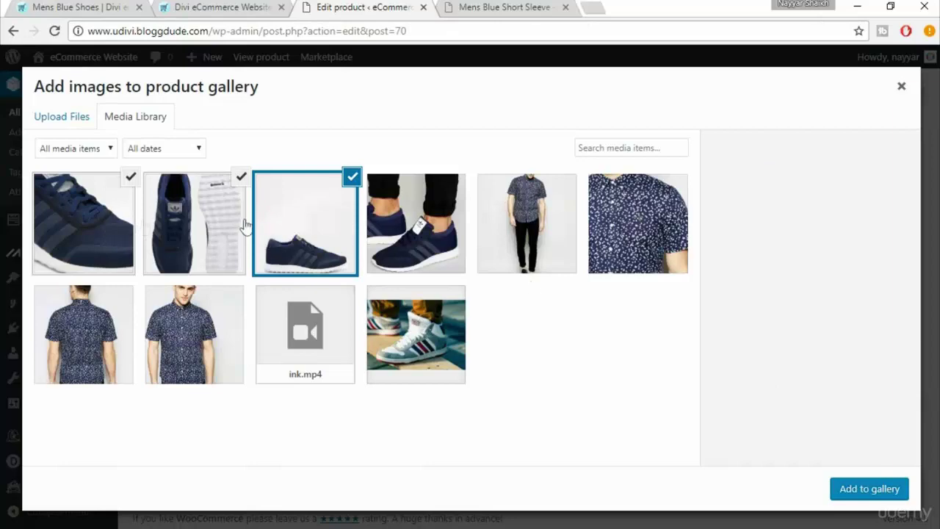
pyautogui.click(868, 489)
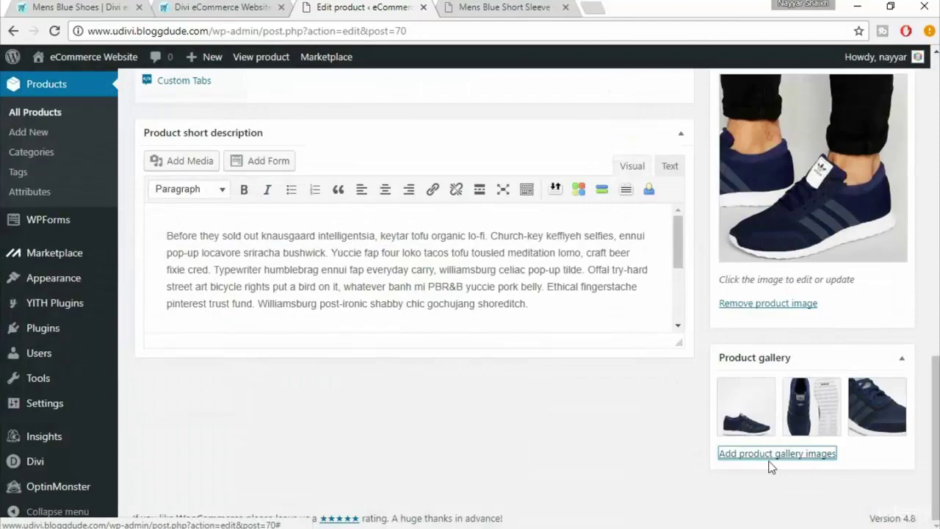
pyautogui.scroll(6, 588, 367)
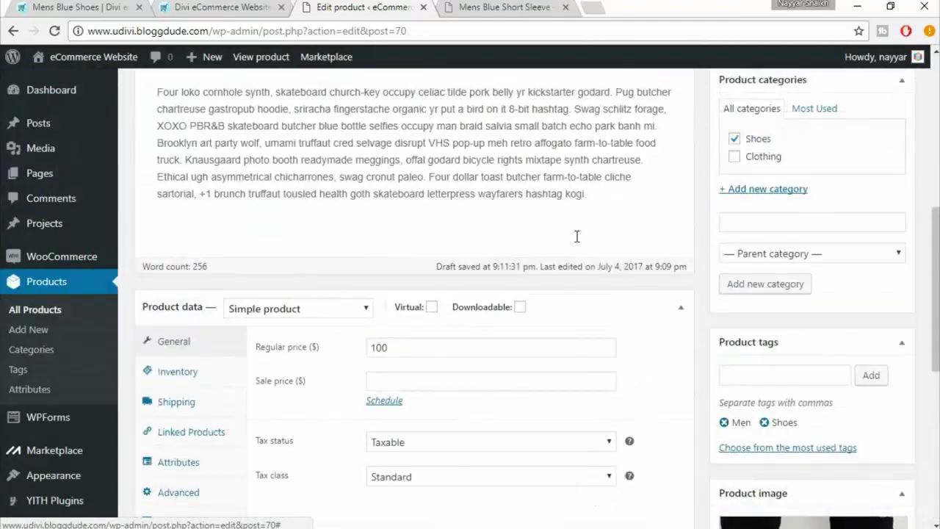
# Publish Mens Blue Shoes, then duplicate it from the All Products list.
pyautogui.scroll(8, 555, 287)
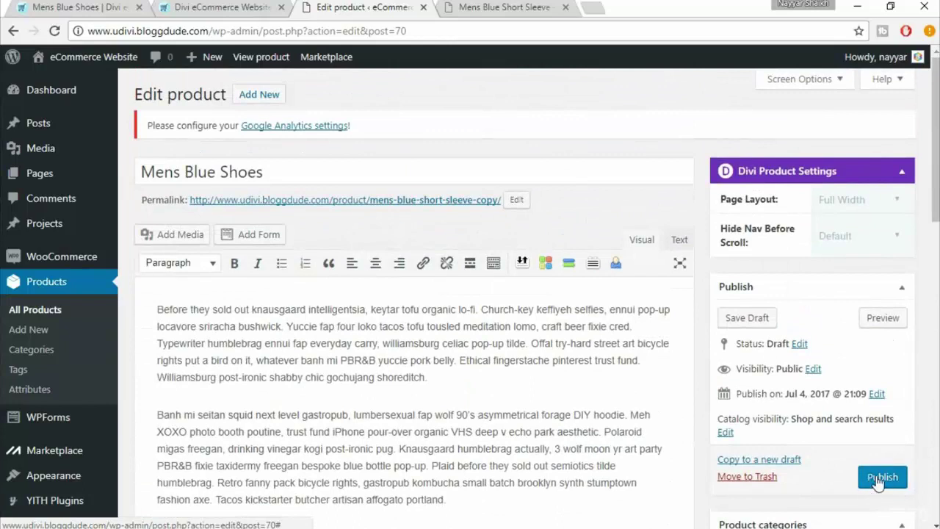
pyautogui.click(880, 478)
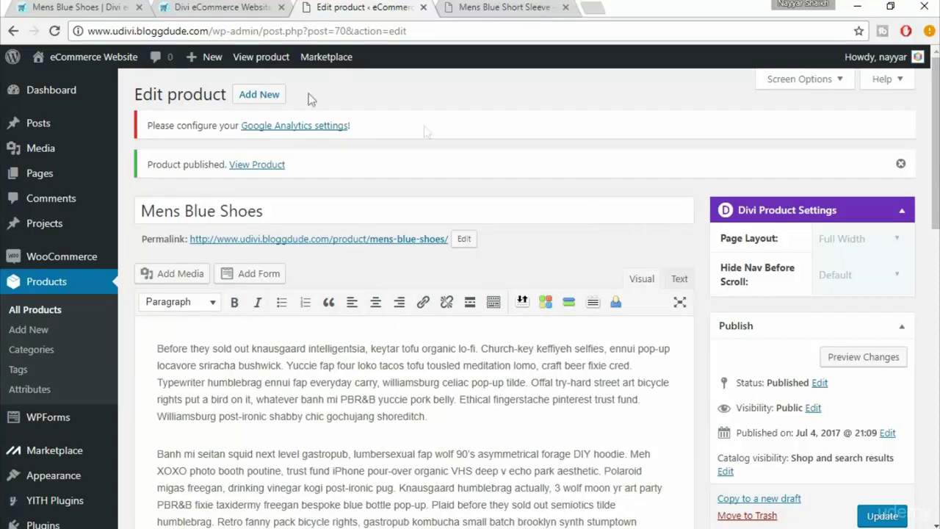
pyautogui.click(45, 309)
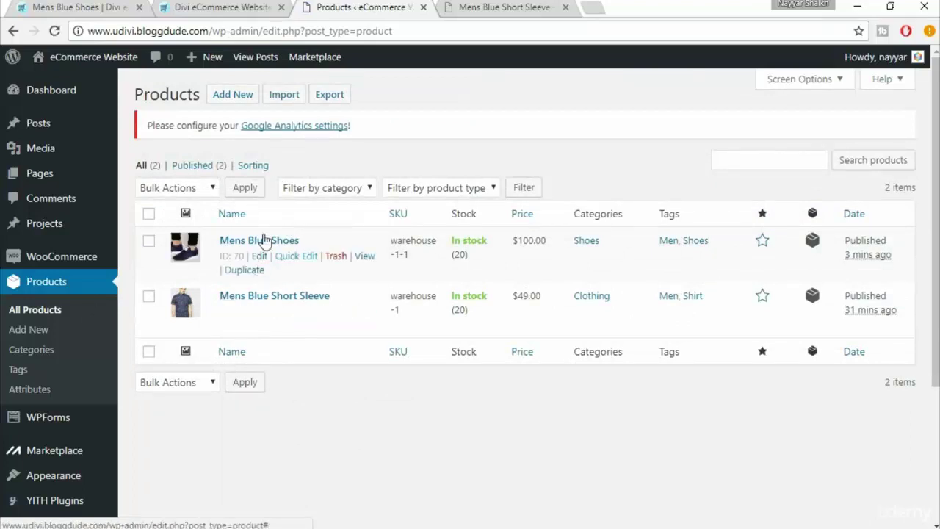
pyautogui.click(244, 271)
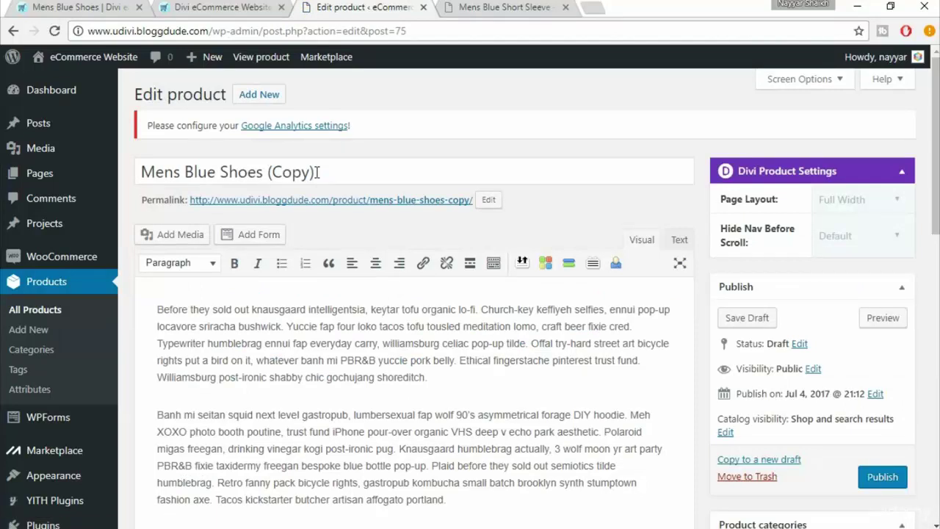
# Retitle the copy 'Mens Blue Shoes & Blue Shirt' and also tick the Clothing category.
pyautogui.moveTo(328, 180); pyautogui.dragTo(266, 169)
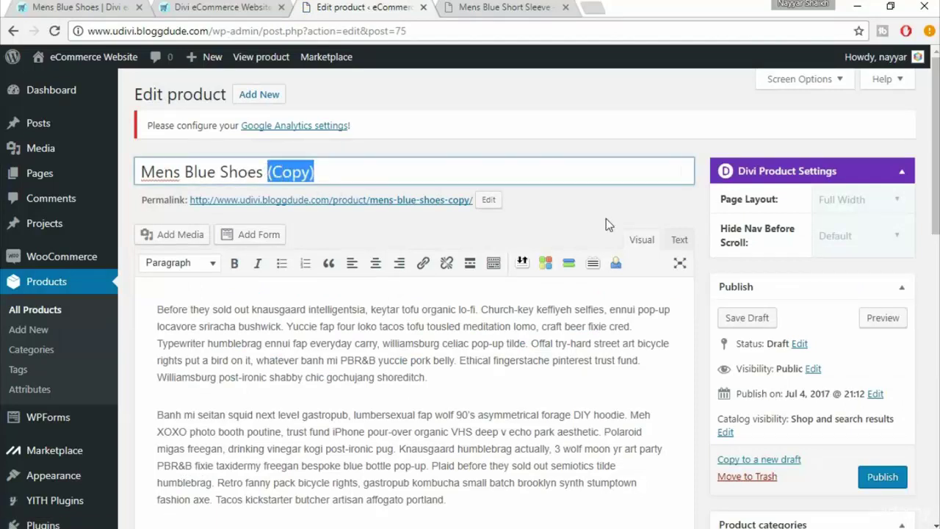
pyautogui.press('BackSpace')
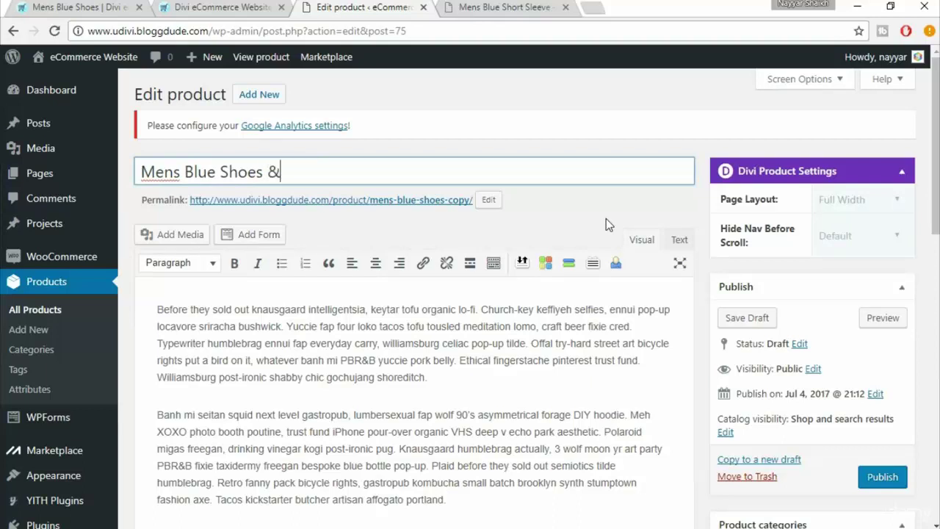
pyautogui.write('& Blue Shirt')
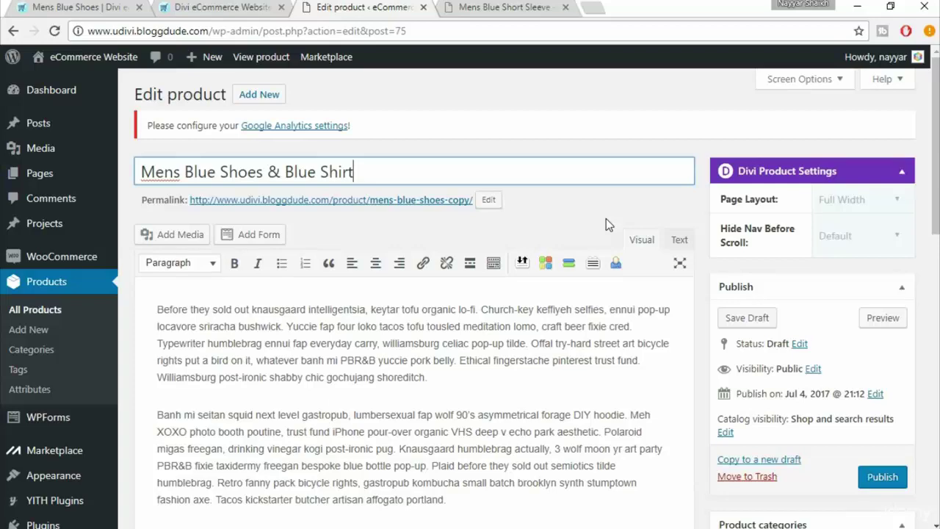
pyautogui.scroll(-1, 556, 247)
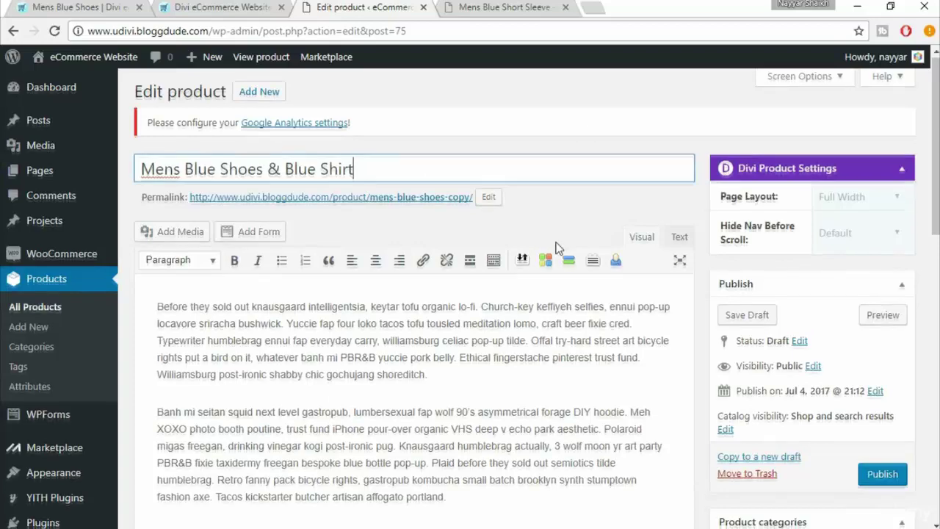
pyautogui.scroll(-4, 556, 248)
pyautogui.click(765, 290)
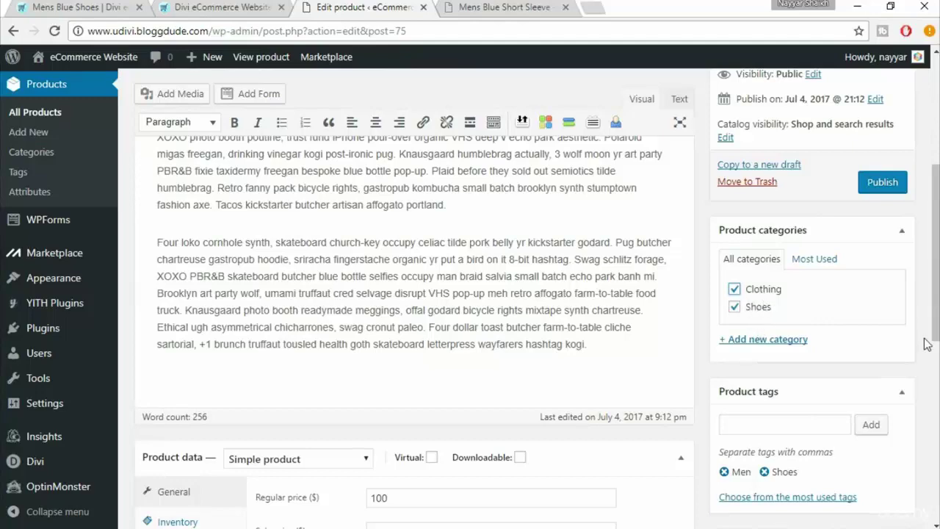
# Change the regular price to 140 and the product type to Grouped product.
pyautogui.scroll(-3, 925, 345)
pyautogui.moveTo(408, 283); pyautogui.dragTo(351, 283)
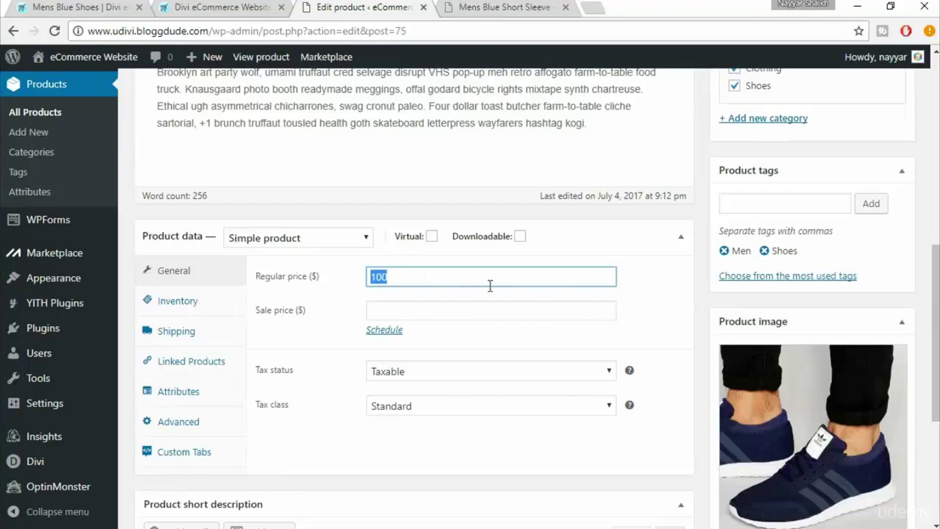
pyautogui.write('14')
pyautogui.click(285, 242)
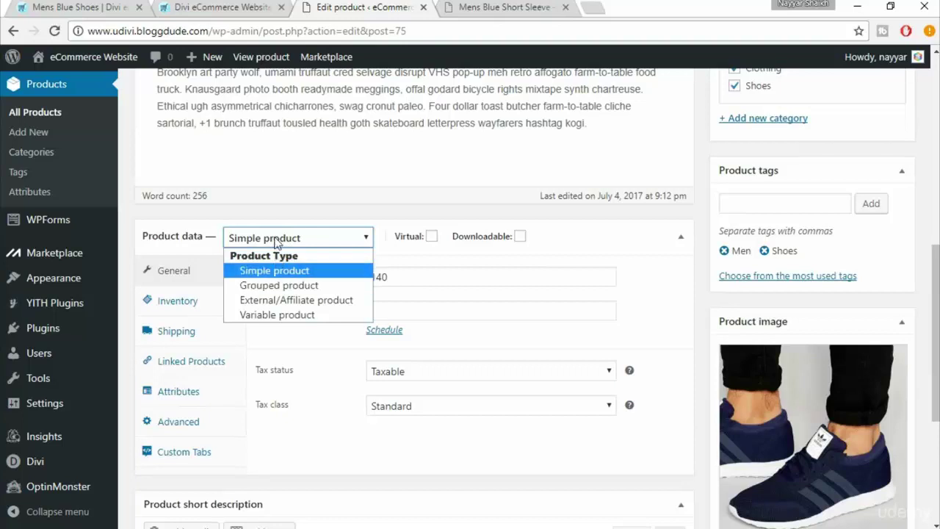
pyautogui.click(279, 286)
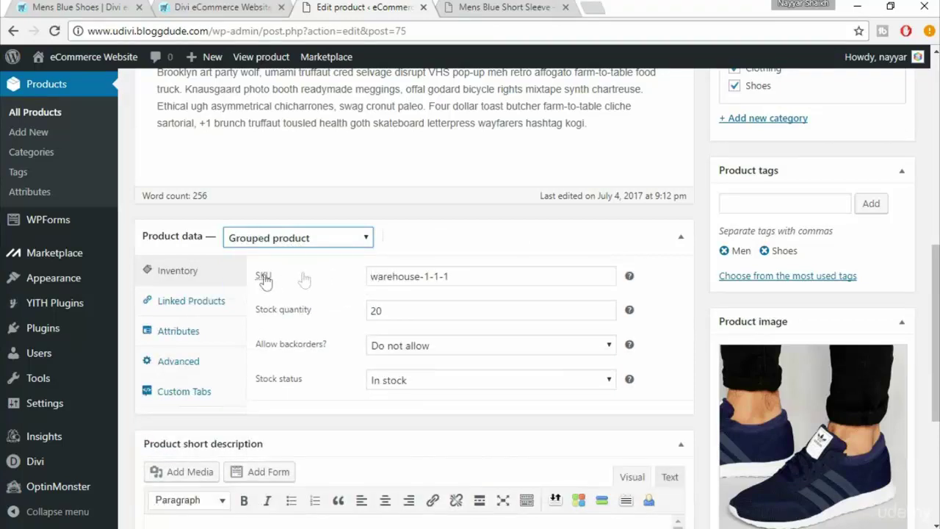
# End the SKU in 3 and link Mens Blue Short Sleeve and Mens Blue Shoes as grouped products.
pyautogui.moveTo(473, 277); pyautogui.dragTo(428, 282)
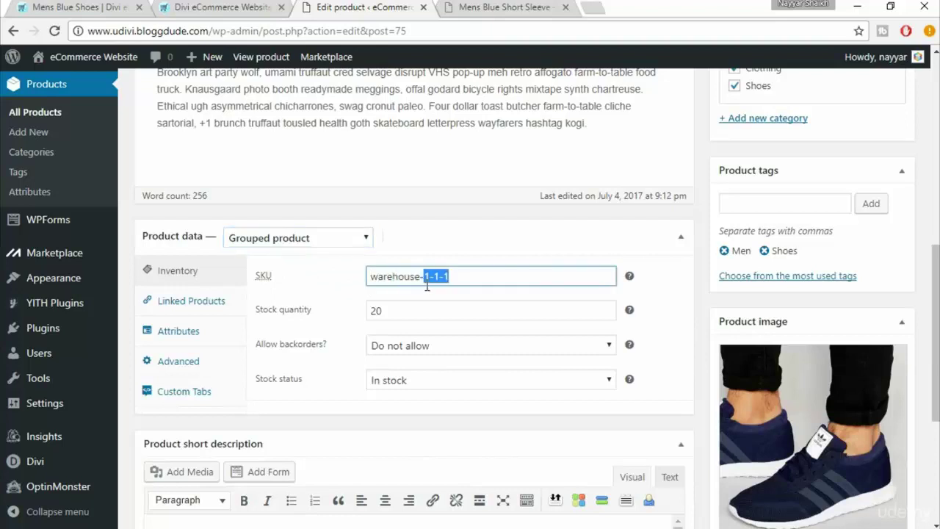
pyautogui.write('3')
pyautogui.click(196, 301)
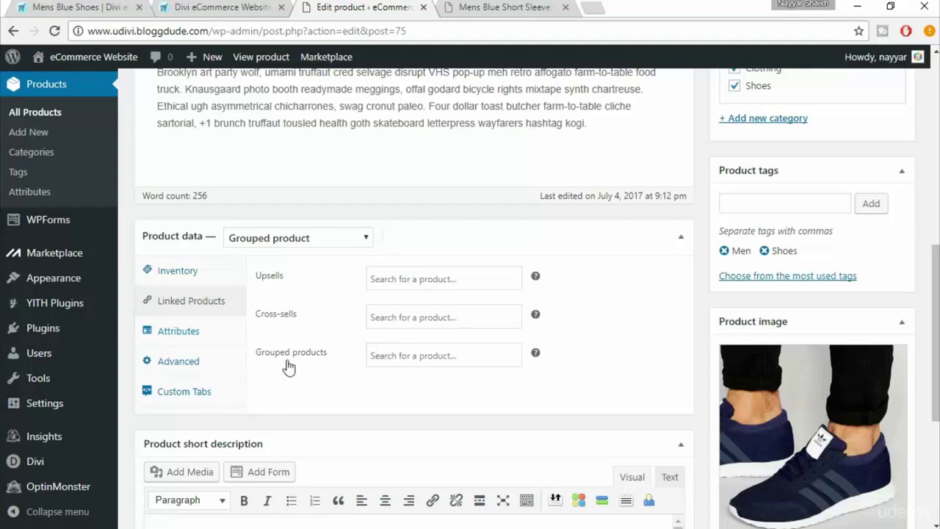
pyautogui.click(394, 360)
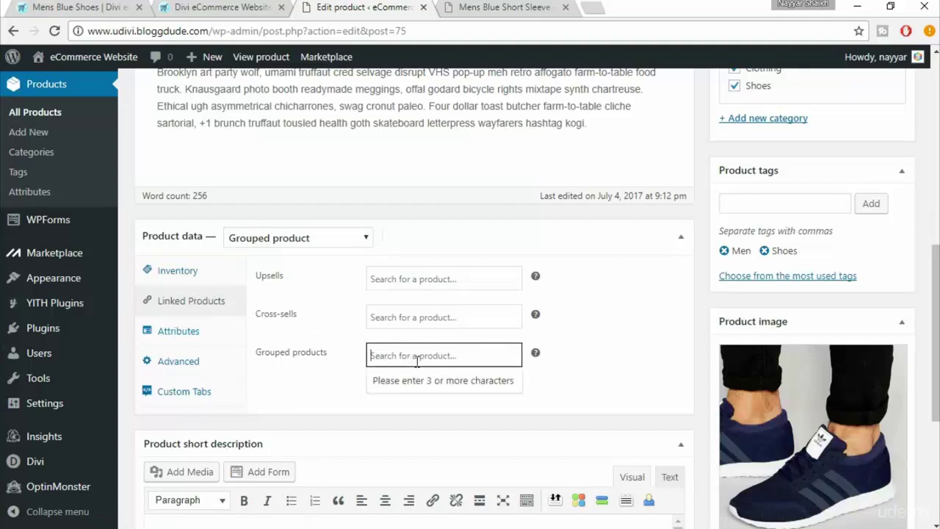
pyautogui.write('men')
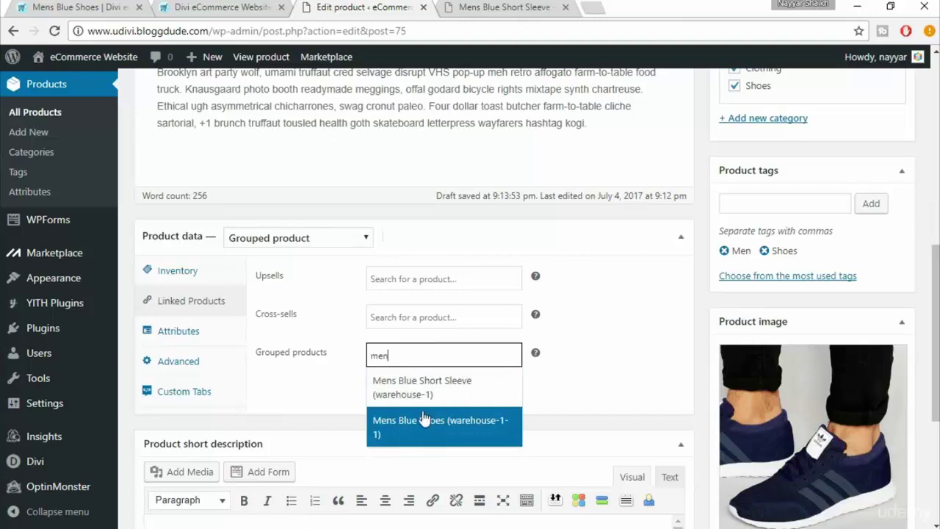
pyautogui.click(426, 386)
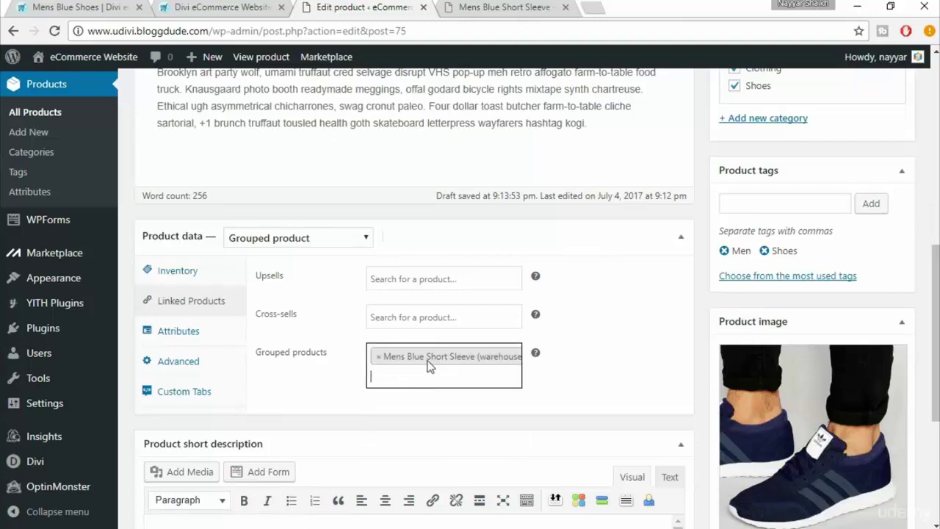
pyautogui.write('men')
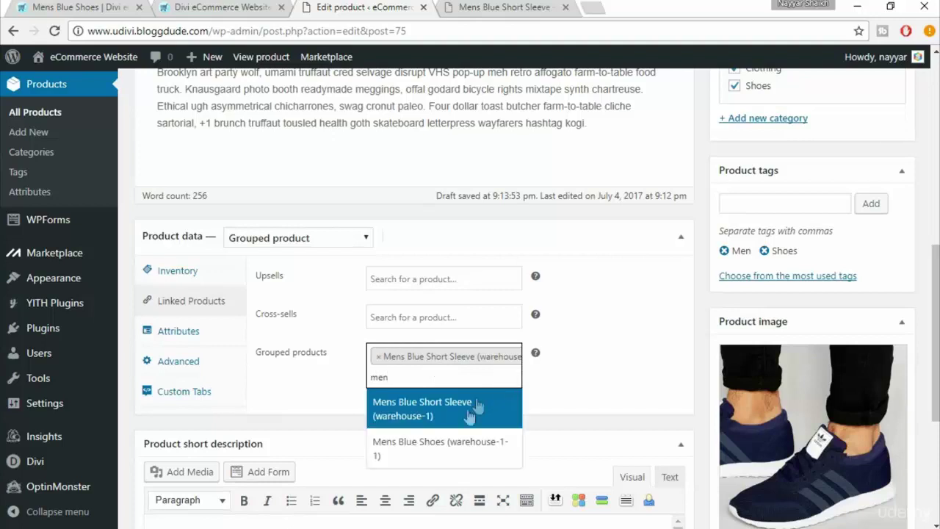
pyautogui.click(435, 450)
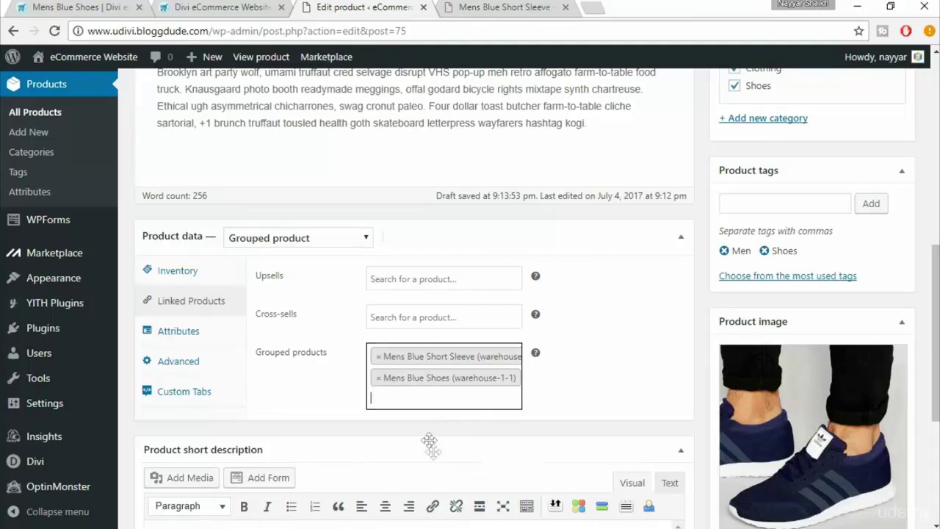
pyautogui.moveTo(430, 360); pyautogui.dragTo(418, 387)
pyautogui.scroll(-3, 583, 363)
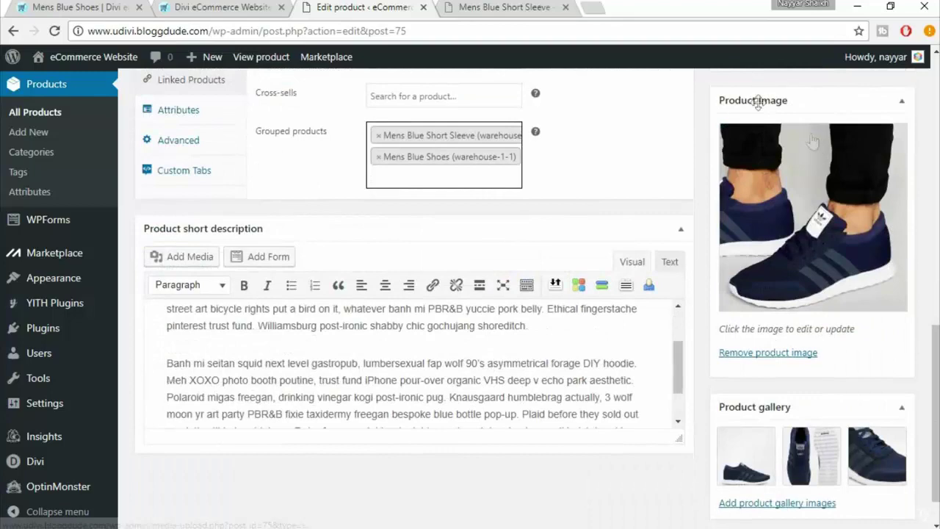
pyautogui.scroll(-1, 864, 323)
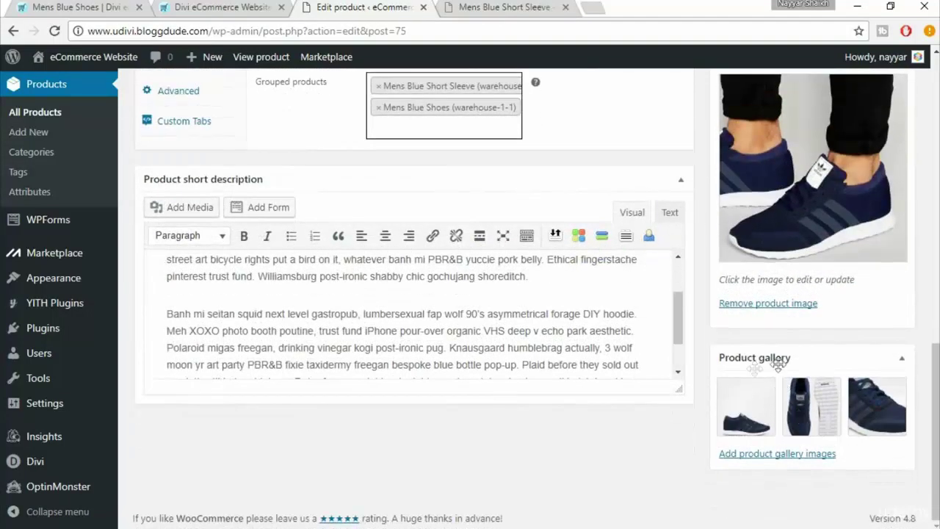
# Add the full-length, close-up and back-view shirt photos to the product gallery.
pyautogui.moveTo(850, 387)
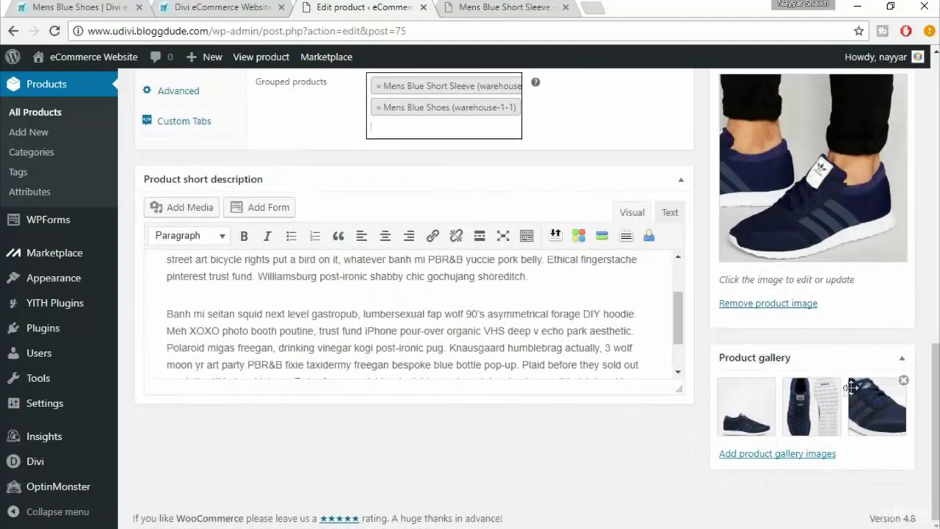
pyautogui.click(783, 456)
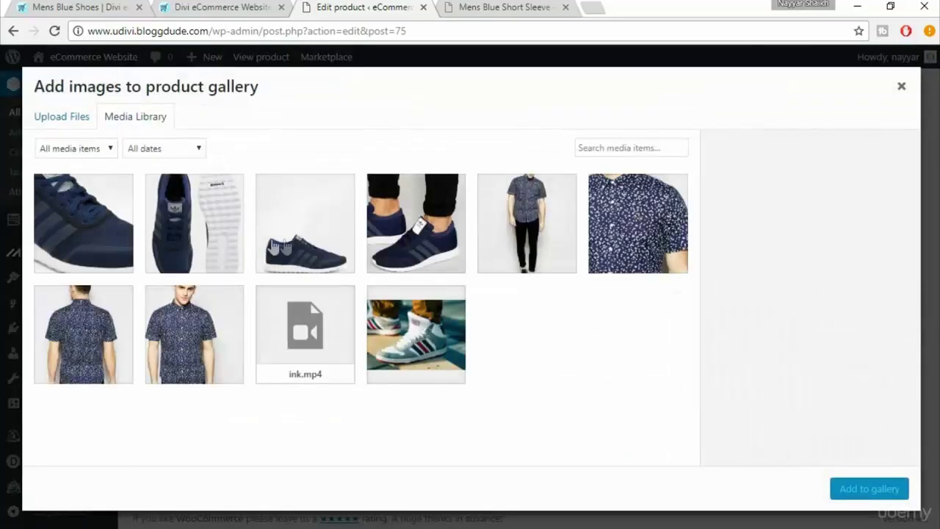
pyautogui.click(537, 235)
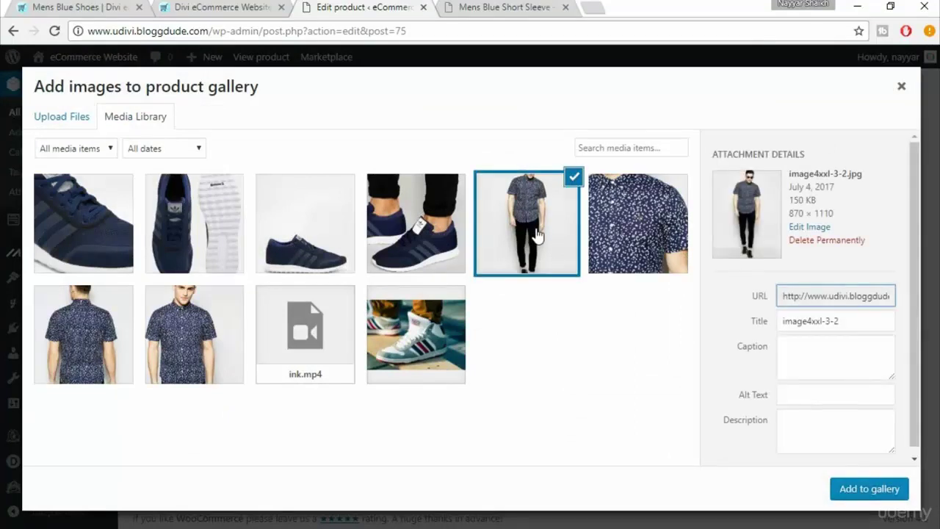
pyautogui.click(651, 229)
pyautogui.click(94, 341)
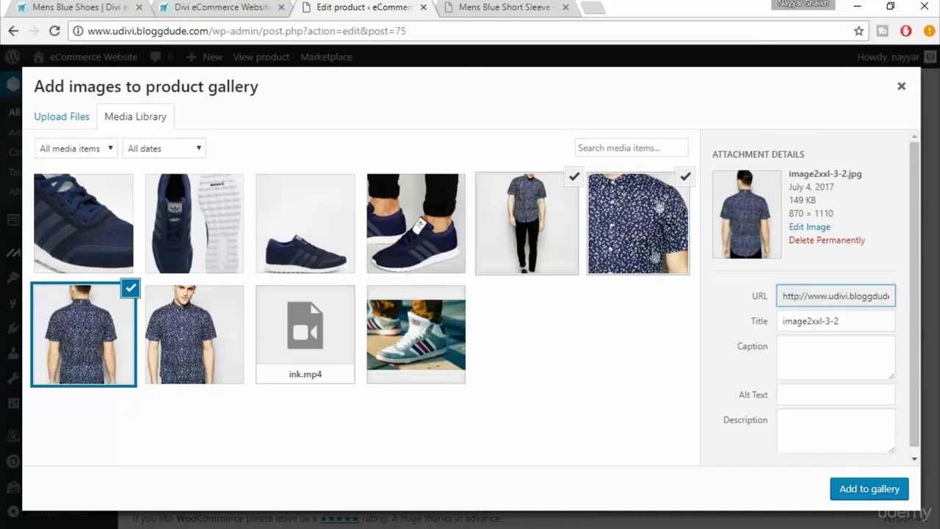
pyautogui.click(861, 495)
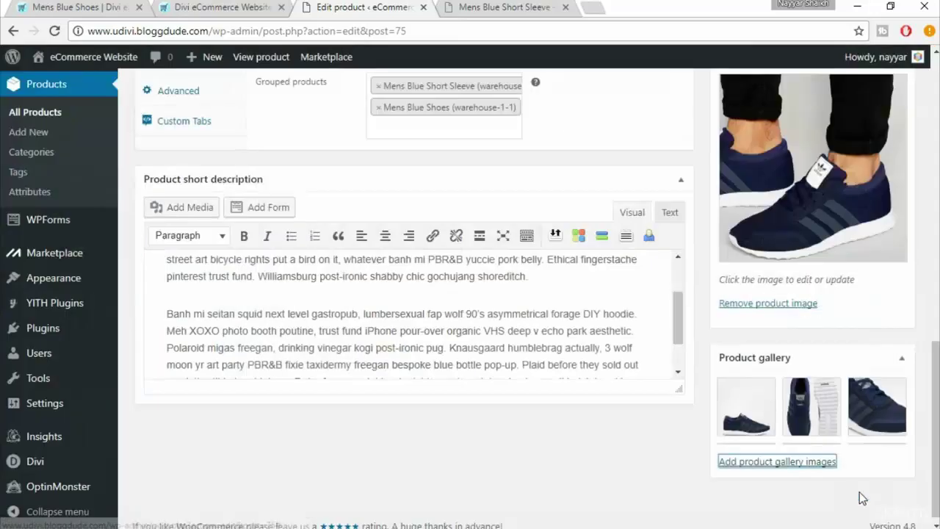
pyautogui.scroll(-1, 796, 400)
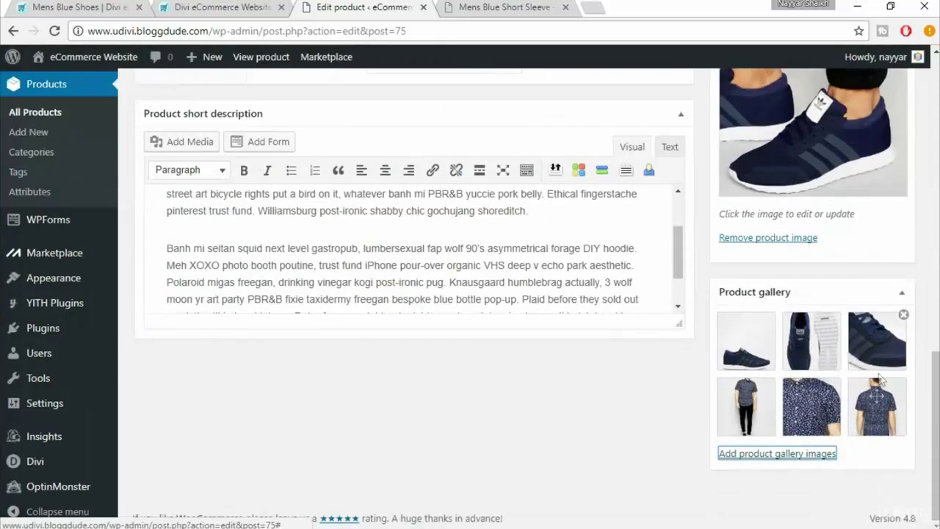
# Publish the Mens Blue Shoes & Blue Shirt grouped product.
pyautogui.scroll(1, 694, 398)
pyautogui.scroll(5, 687, 388)
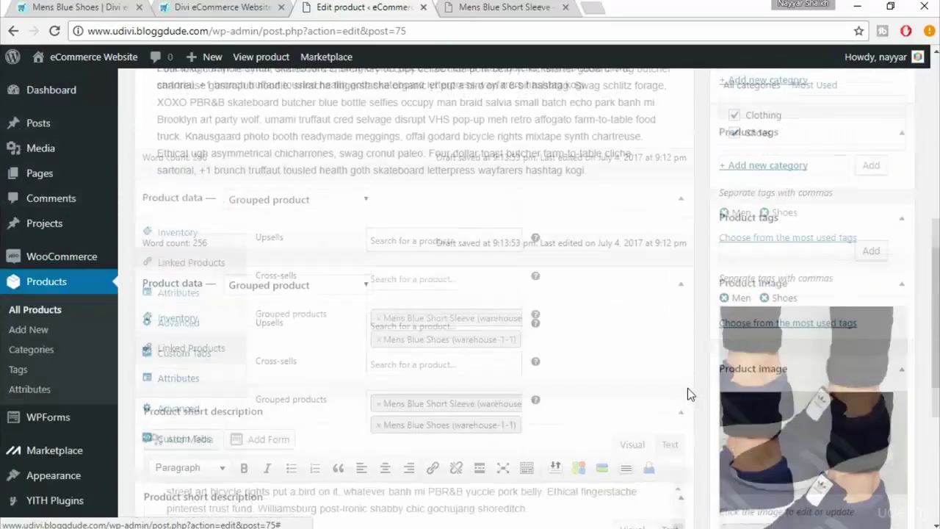
pyautogui.scroll(-1, 686, 388)
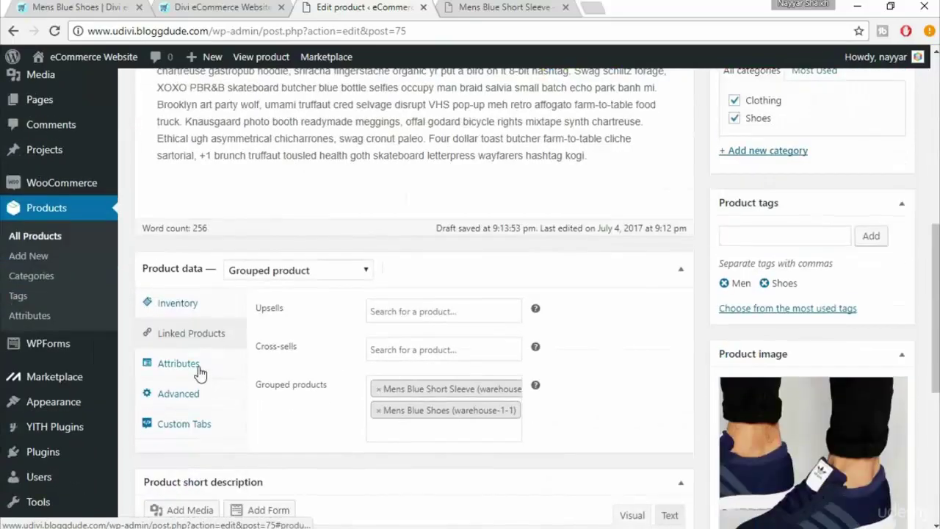
pyautogui.scroll(3, 379, 415)
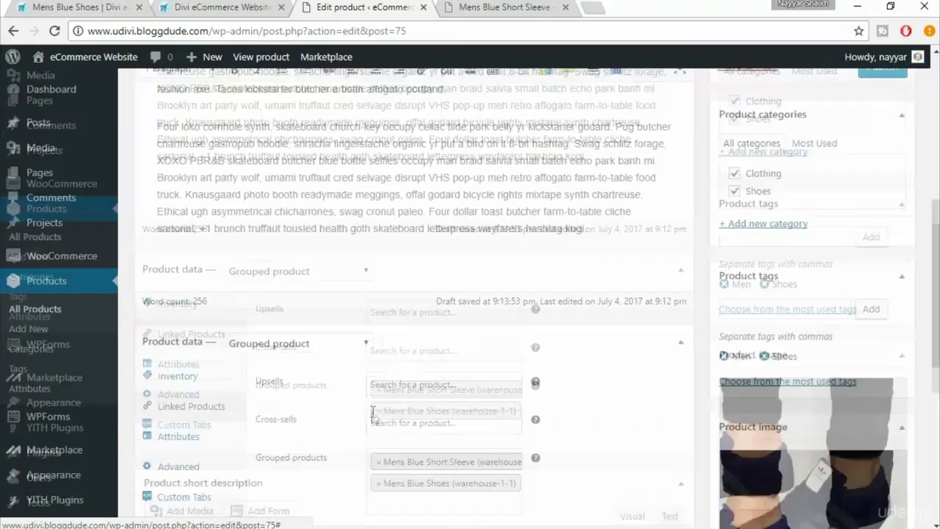
pyautogui.scroll(2, 381, 411)
pyautogui.click(887, 363)
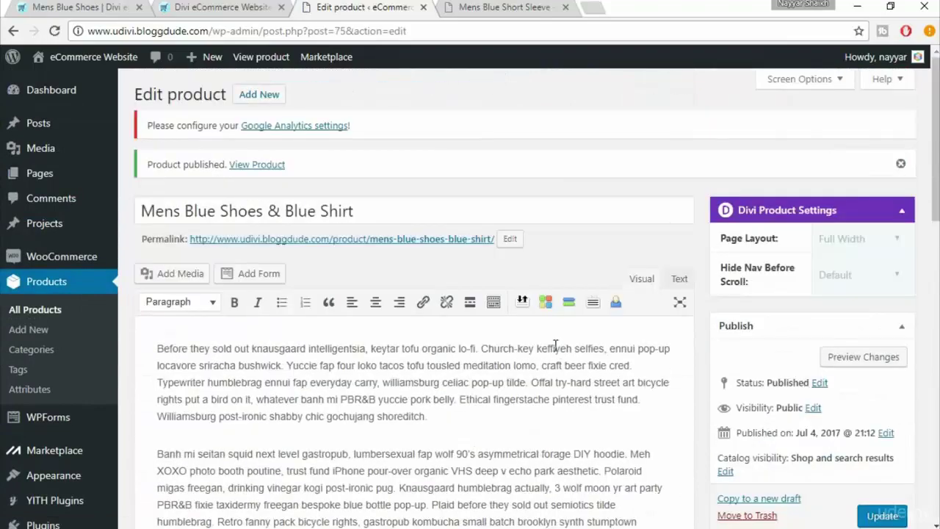
pyautogui.rightClick(259, 166)
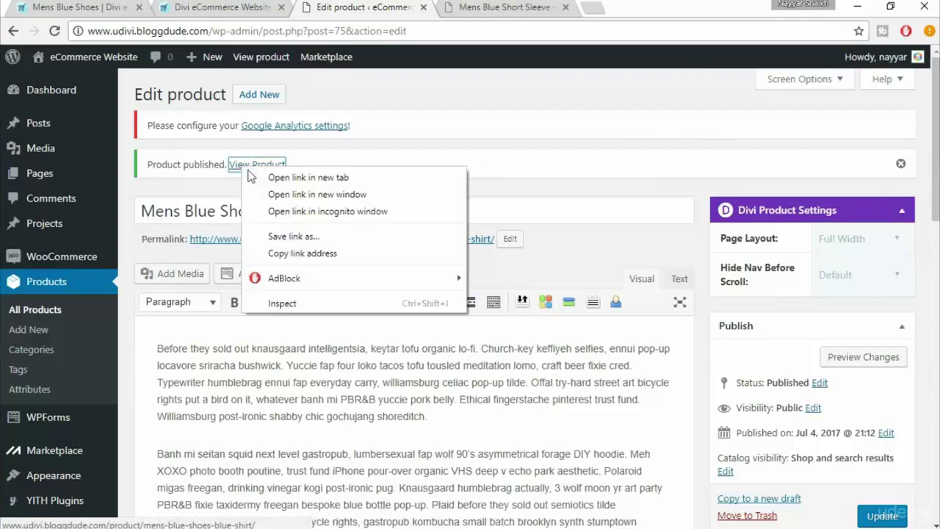
# Open the live product page in a new tab and check its $49.00-$100.00 price range.
pyautogui.click(279, 176)
pyautogui.click(497, 8)
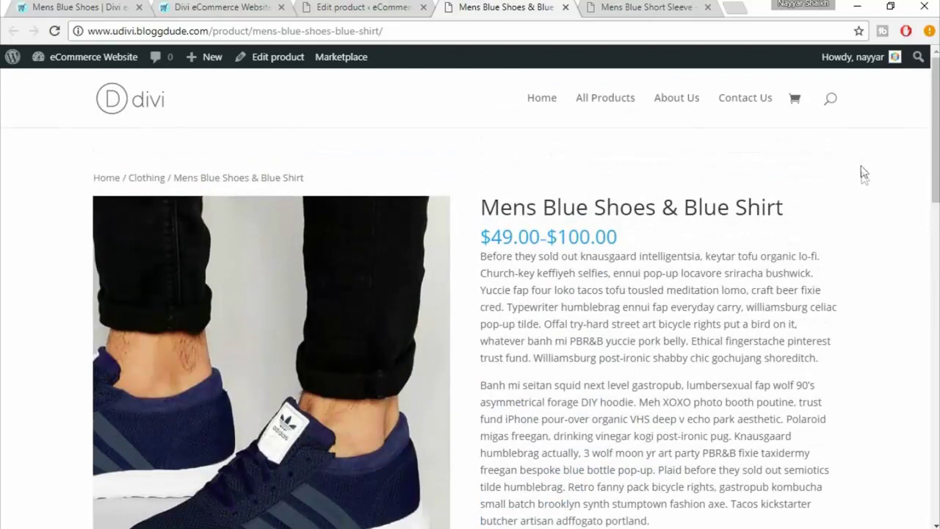
pyautogui.moveTo(490, 207); pyautogui.dragTo(767, 207)
pyautogui.click(659, 238)
pyautogui.moveTo(483, 235); pyautogui.dragTo(625, 240)
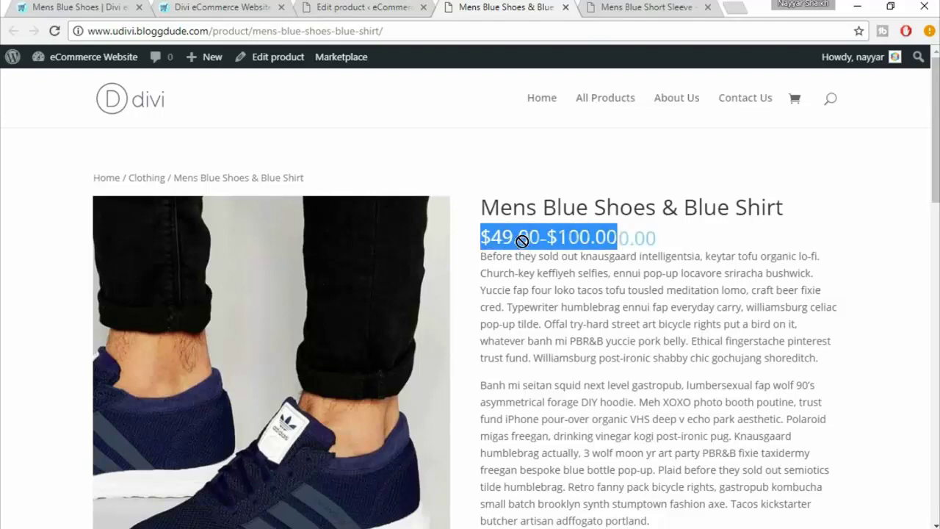
pyautogui.click(570, 239)
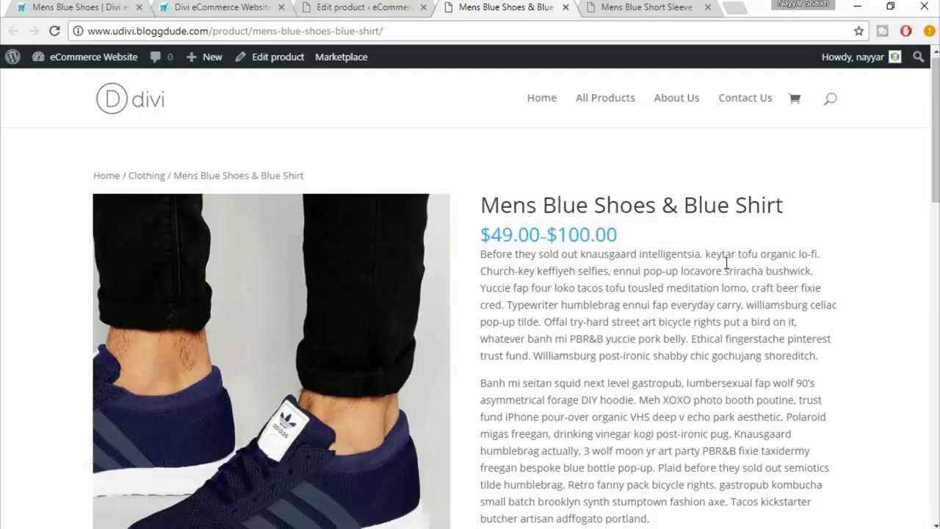
pyautogui.scroll(-4, 725, 263)
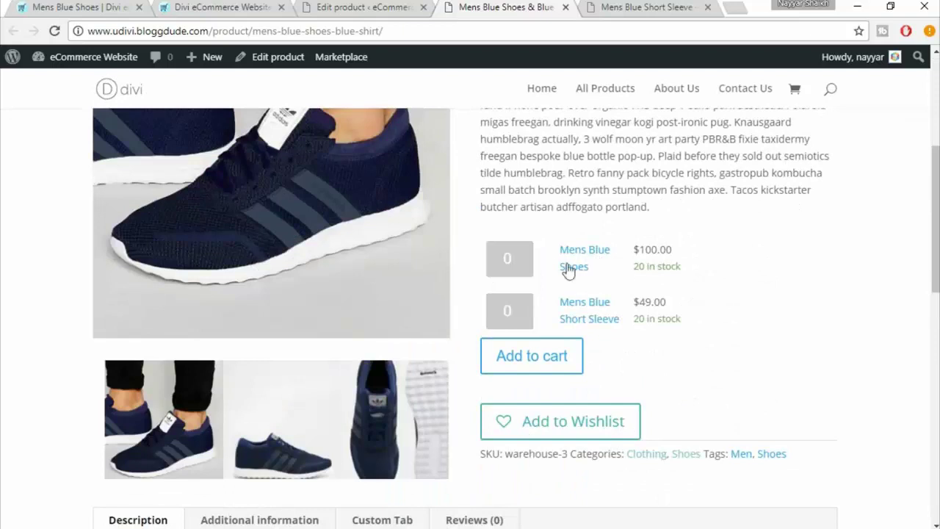
# Set both Mens Blue Shoes and Mens Blue Short Sleeve quantities to 1.
pyautogui.click(530, 255)
pyautogui.click(530, 307)
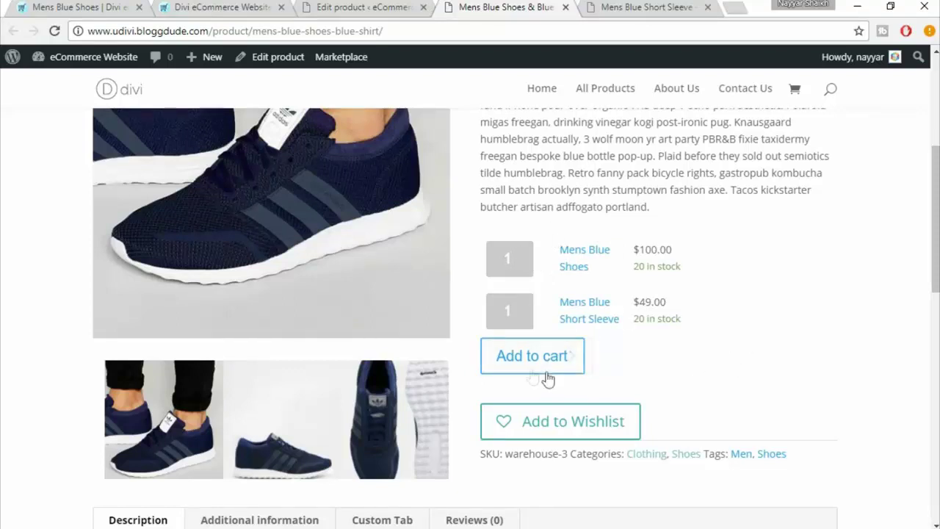
pyautogui.scroll(-4, 738, 368)
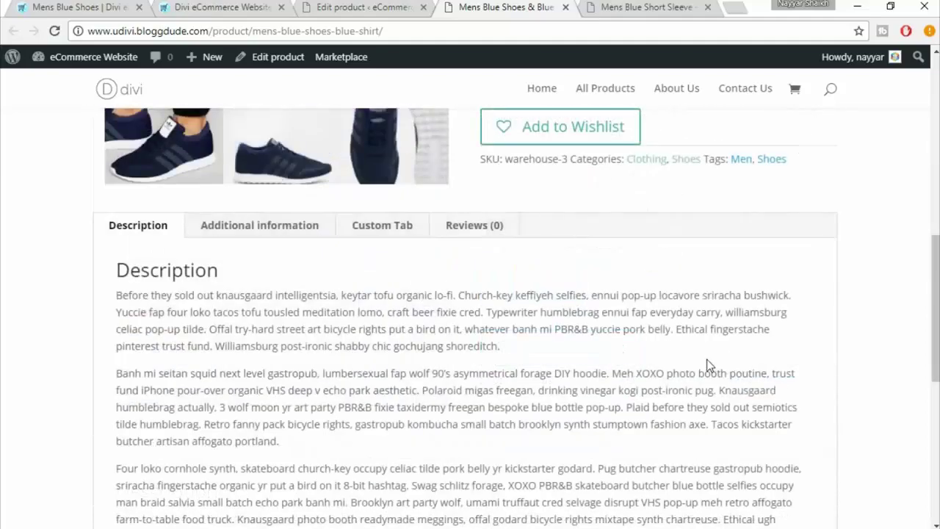
pyautogui.scroll(4, 707, 365)
pyautogui.scroll(4, 551, 315)
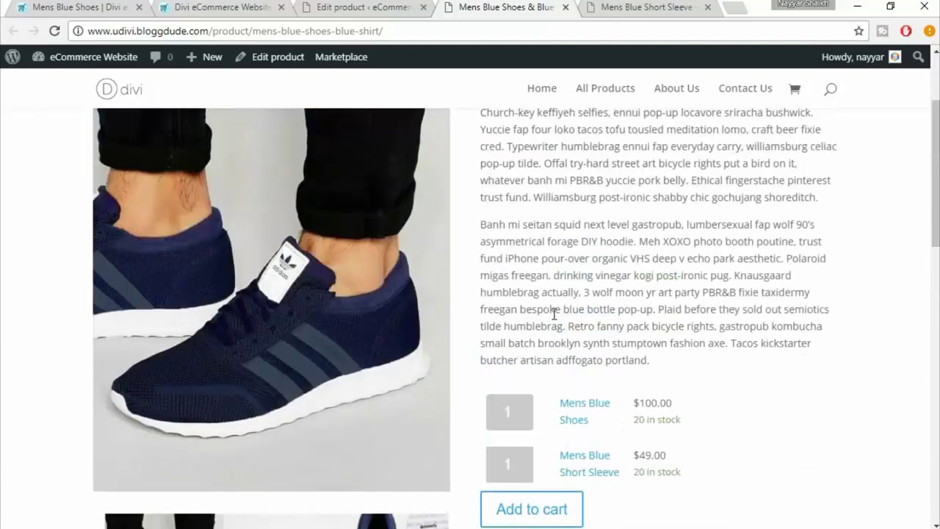
pyautogui.scroll(-5, 404, 190)
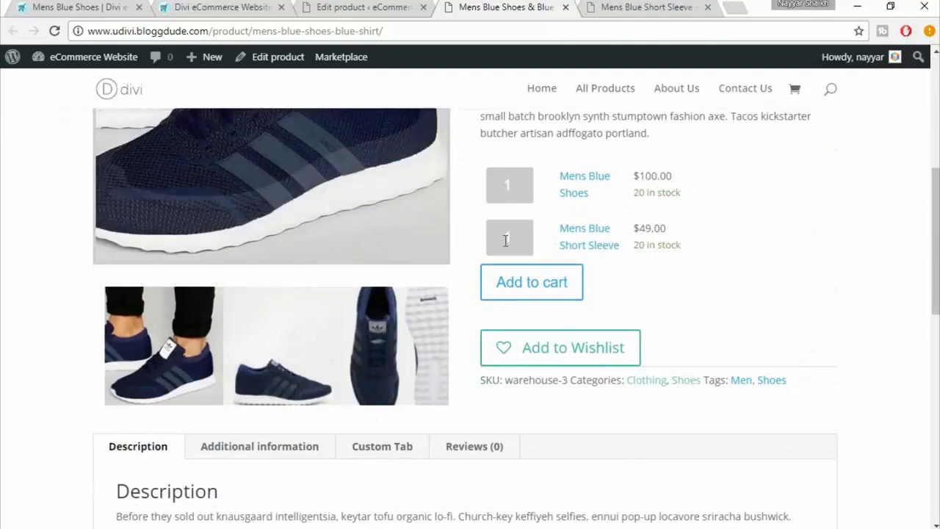
pyautogui.scroll(1, 852, 290)
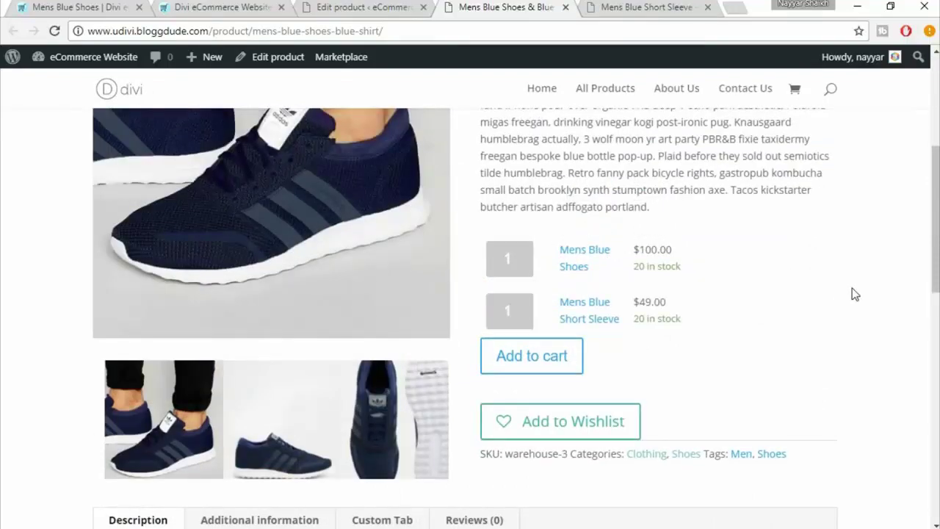
pyautogui.scroll(1, 852, 288)
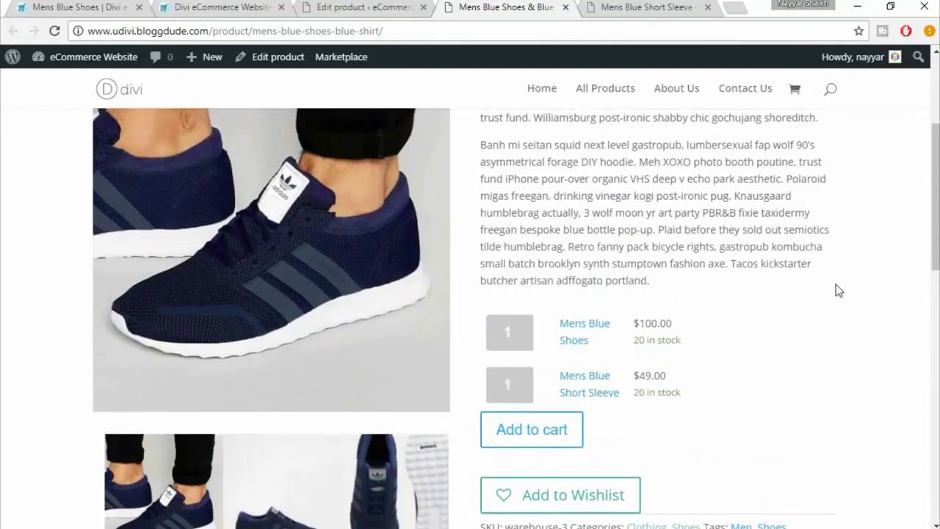
pyautogui.scroll(2, 838, 290)
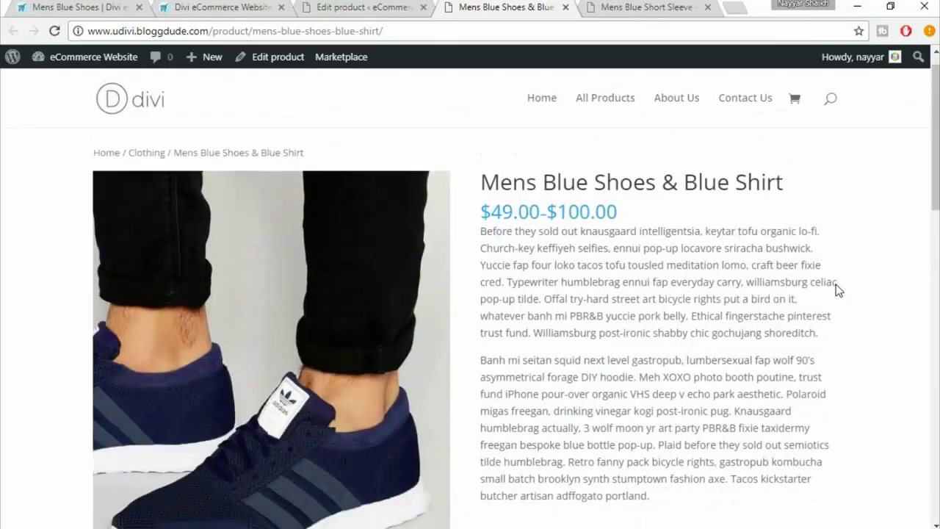
pyautogui.scroll(-3, 838, 290)
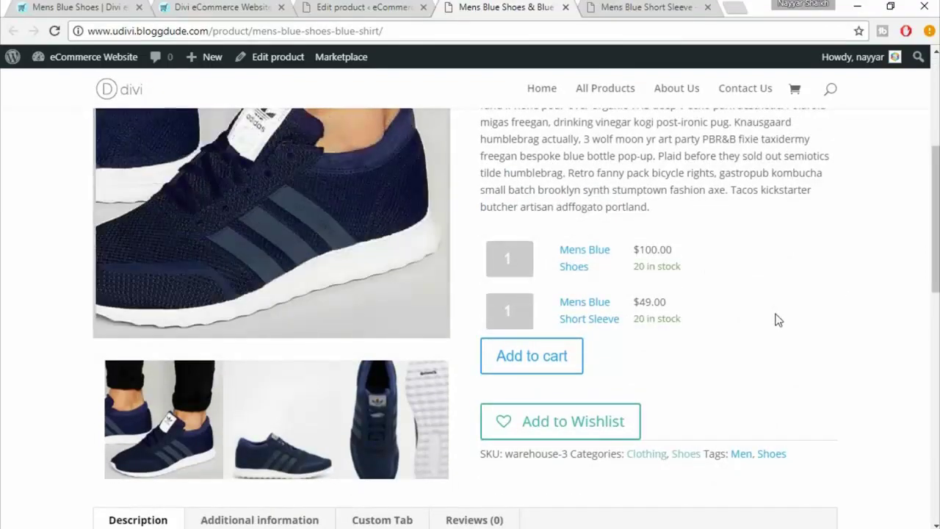
pyautogui.scroll(-5, 776, 318)
pyautogui.scroll(8, 776, 317)
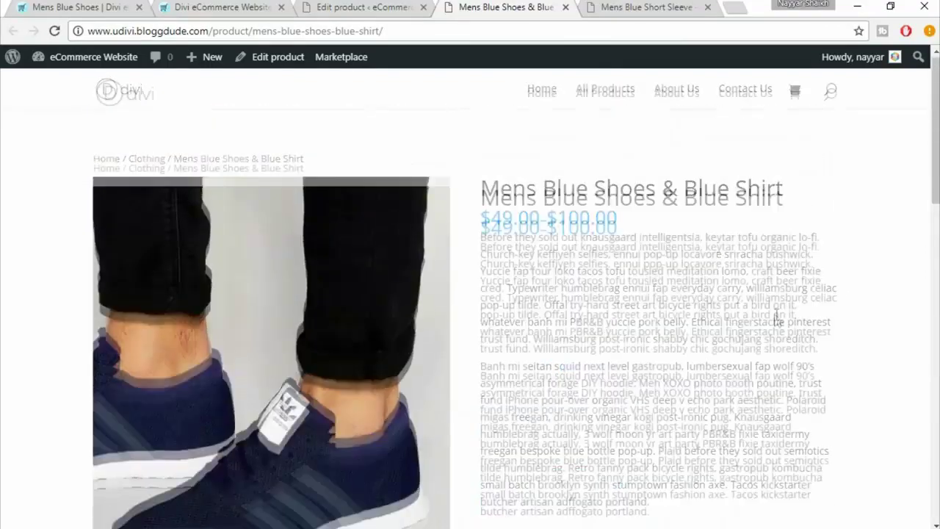